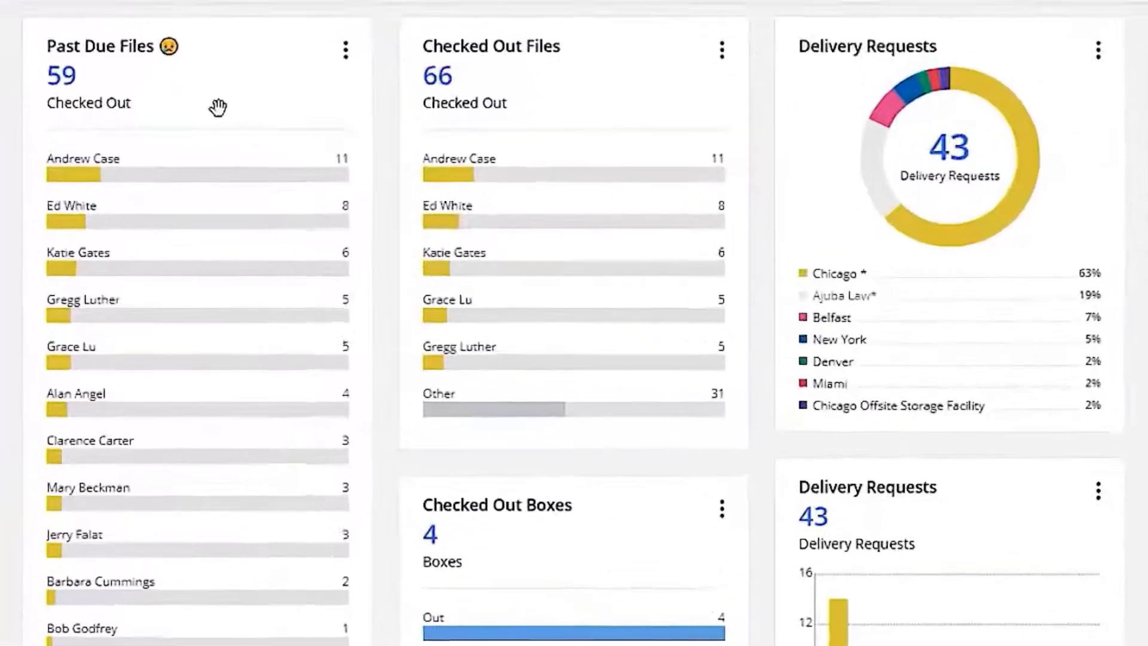
Examine the segments of the Delivery Requests donut chart on the populated dashboard.
mouse_move(128, 209)
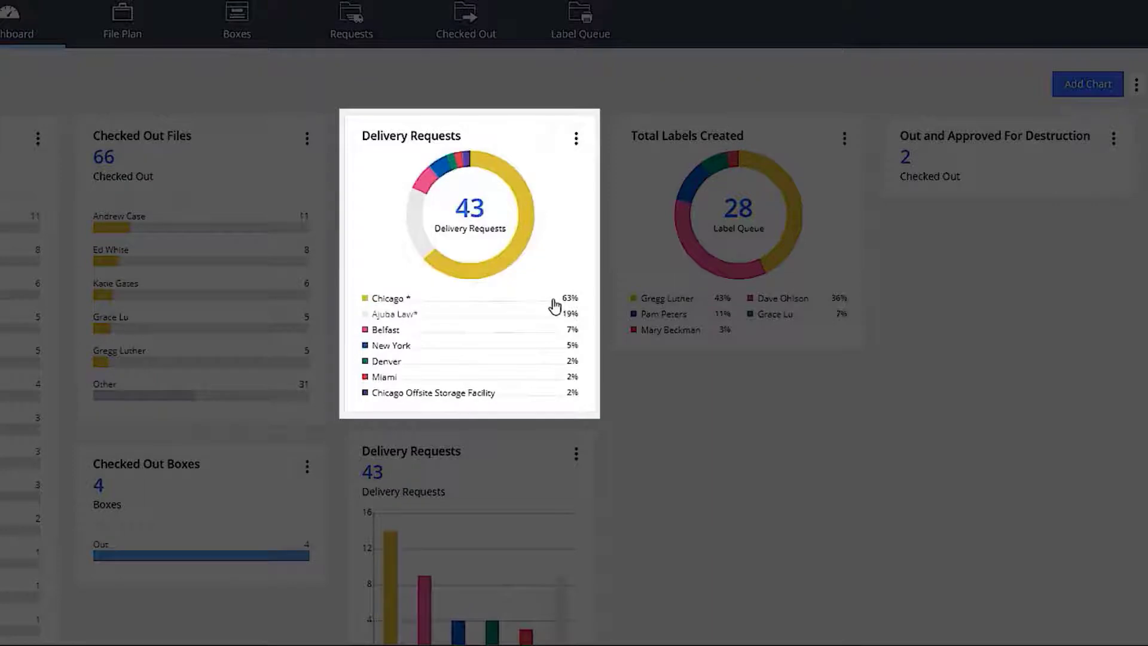
mouse_move(516, 254)
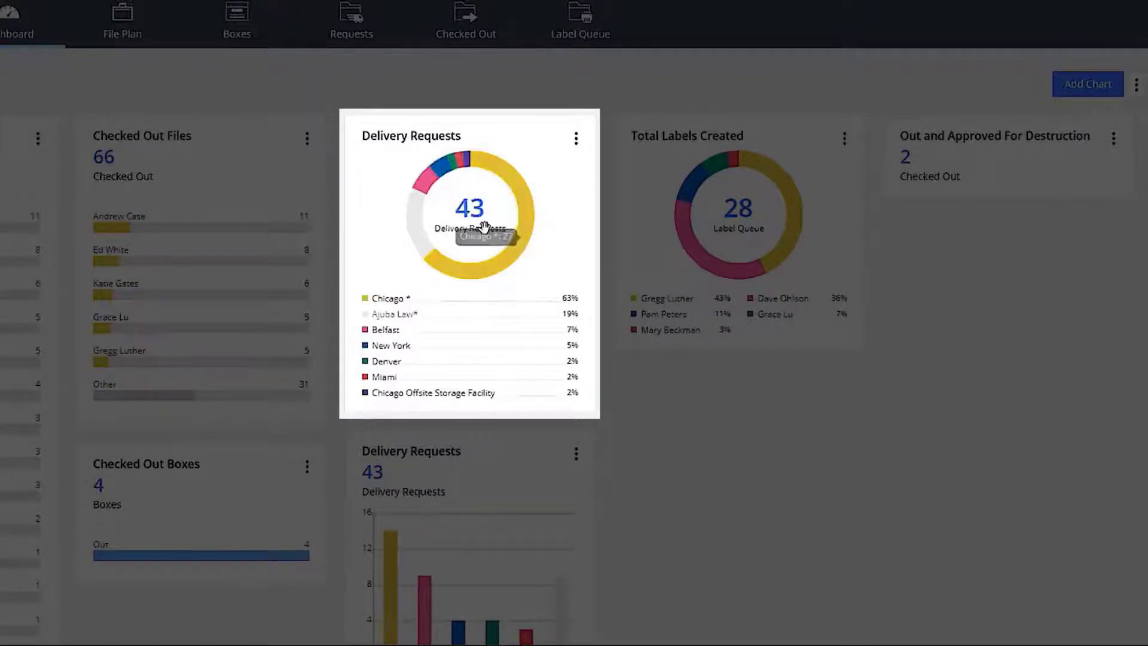
mouse_move(427, 183)
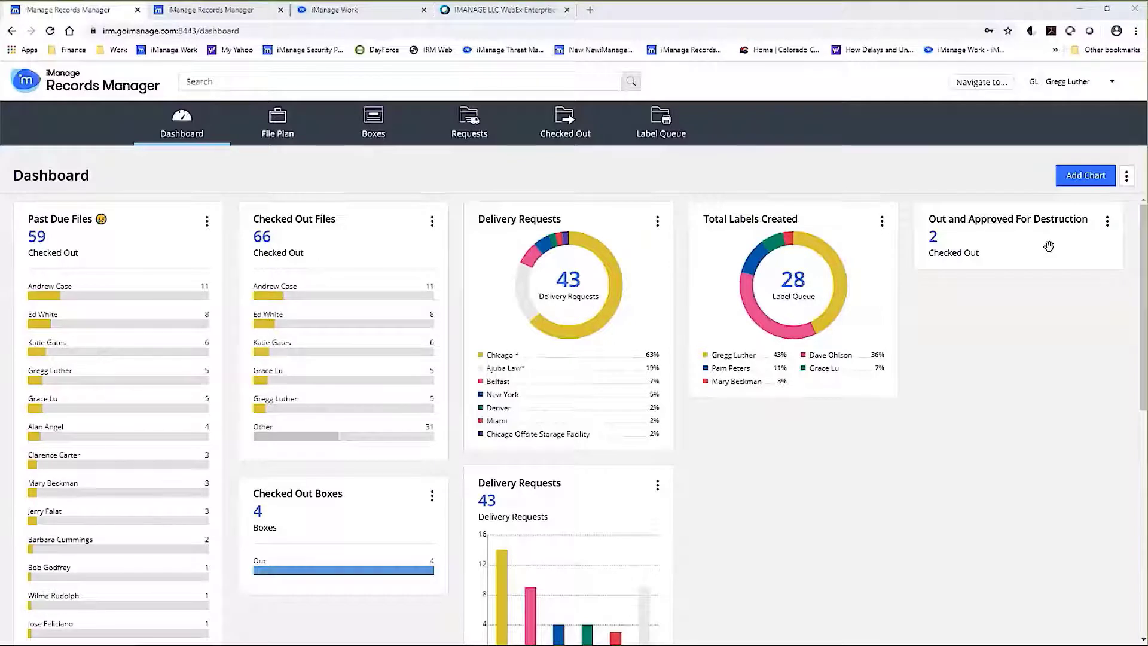
Start a chart on the other Records Manager session's empty dashboard, named "Past Due Files", with Checked Out Records as its content.
click(224, 10)
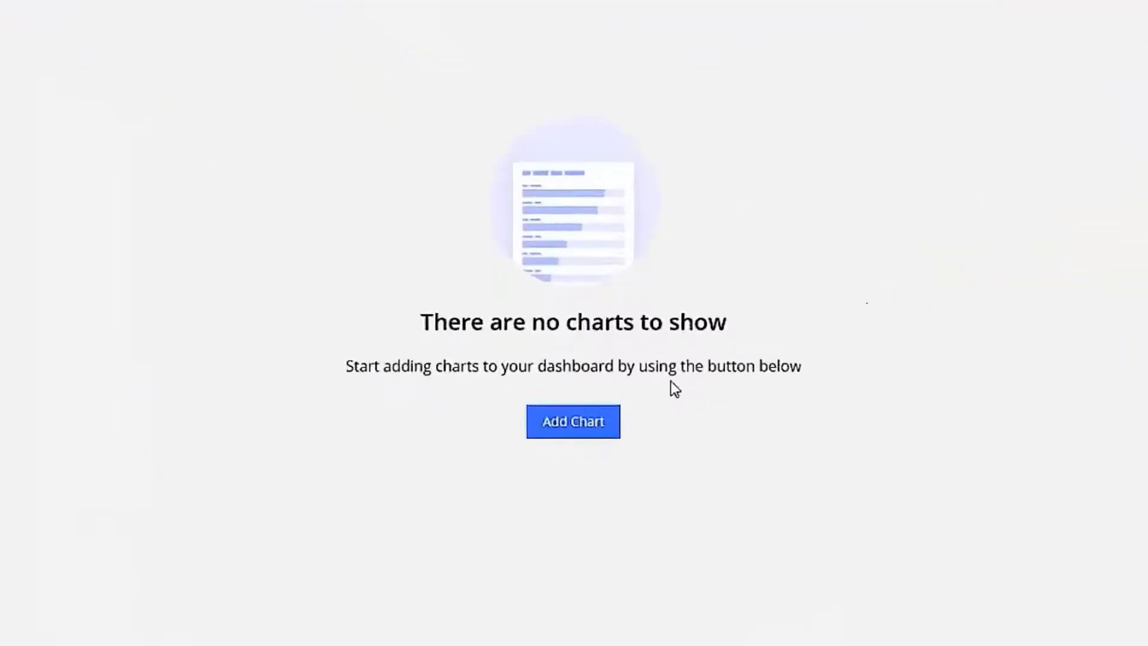
click(591, 425)
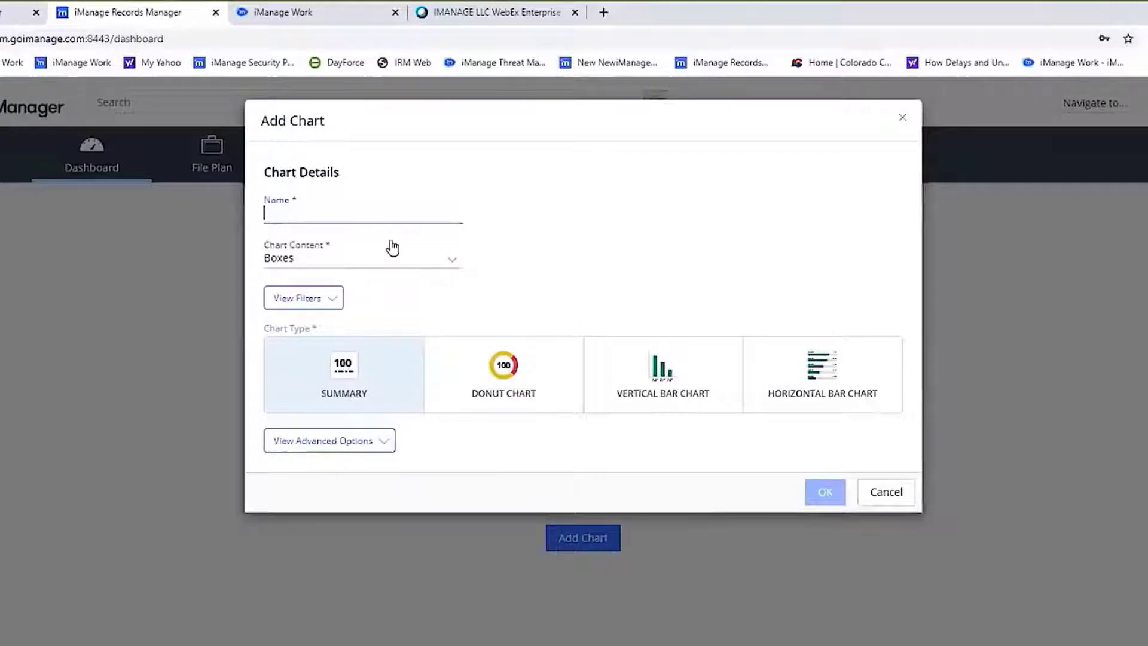
text(Pas)
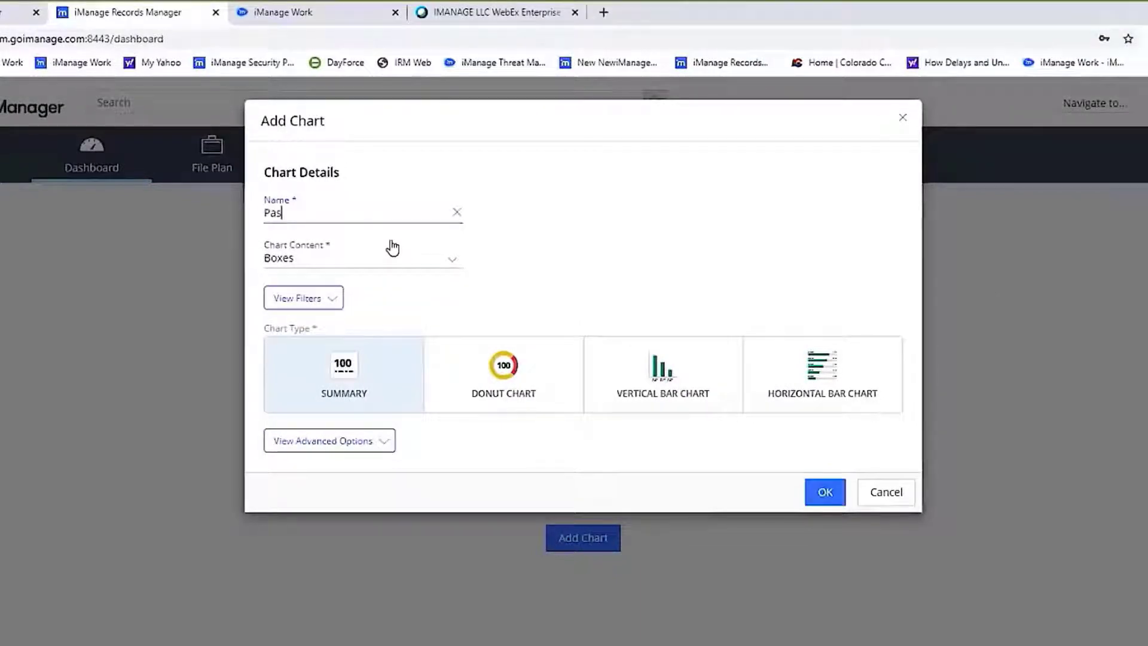
text(t Due Files)
click(396, 255)
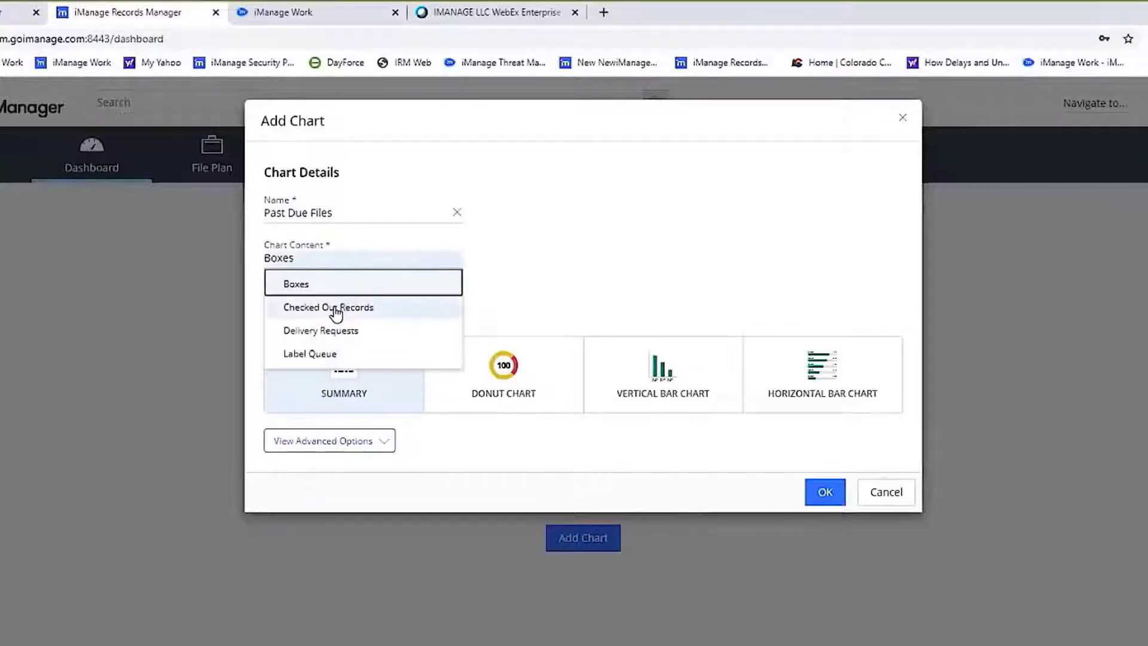
click(337, 308)
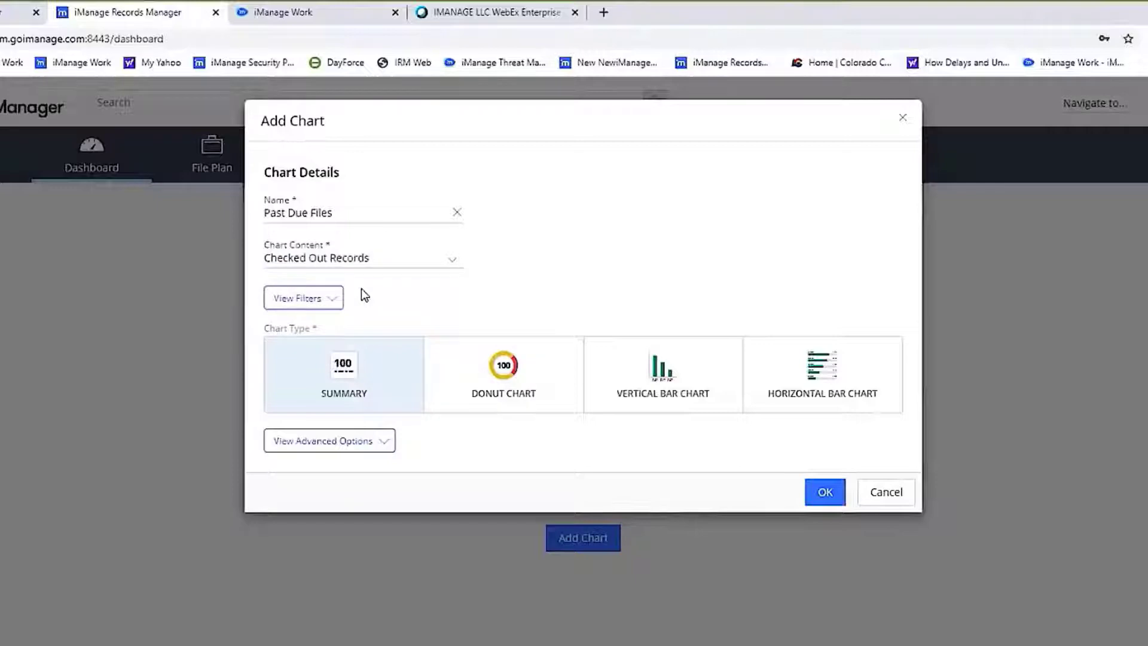
Filter the chart to circulation dates of More Than 90 Days and make it a horizontal bar chart.
click(324, 301)
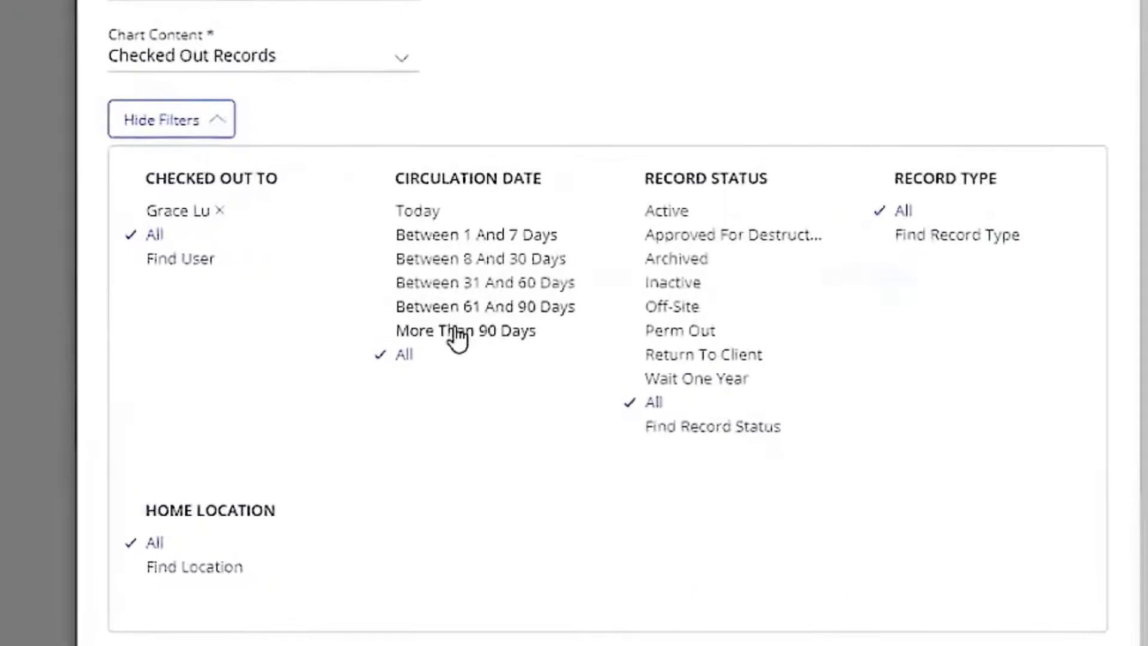
click(458, 338)
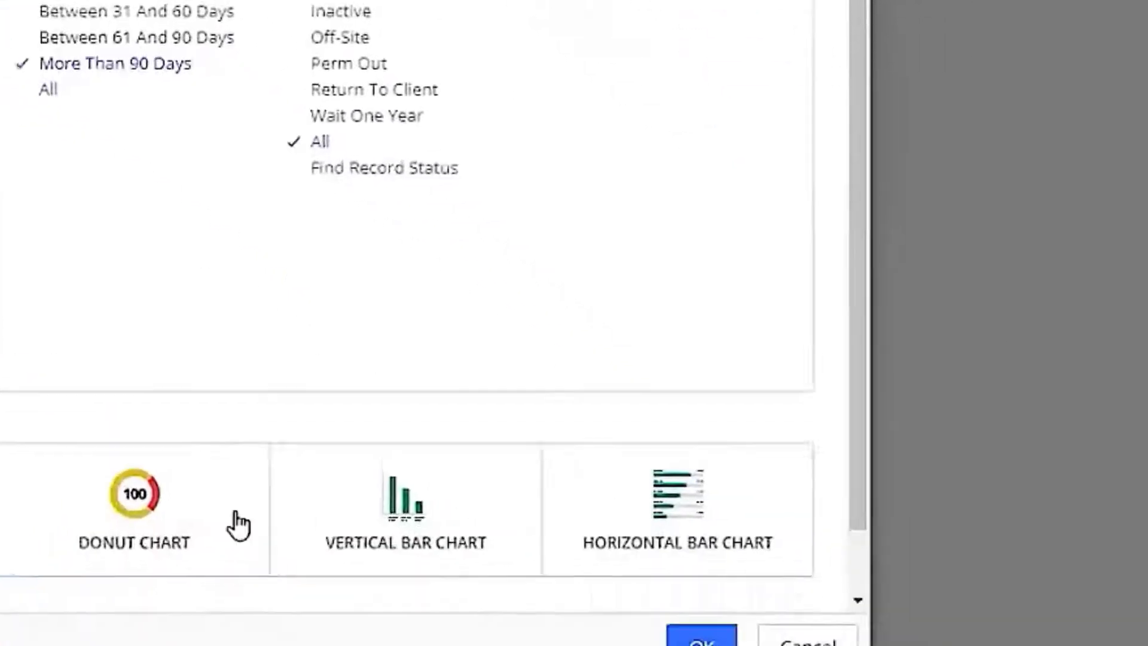
click(639, 498)
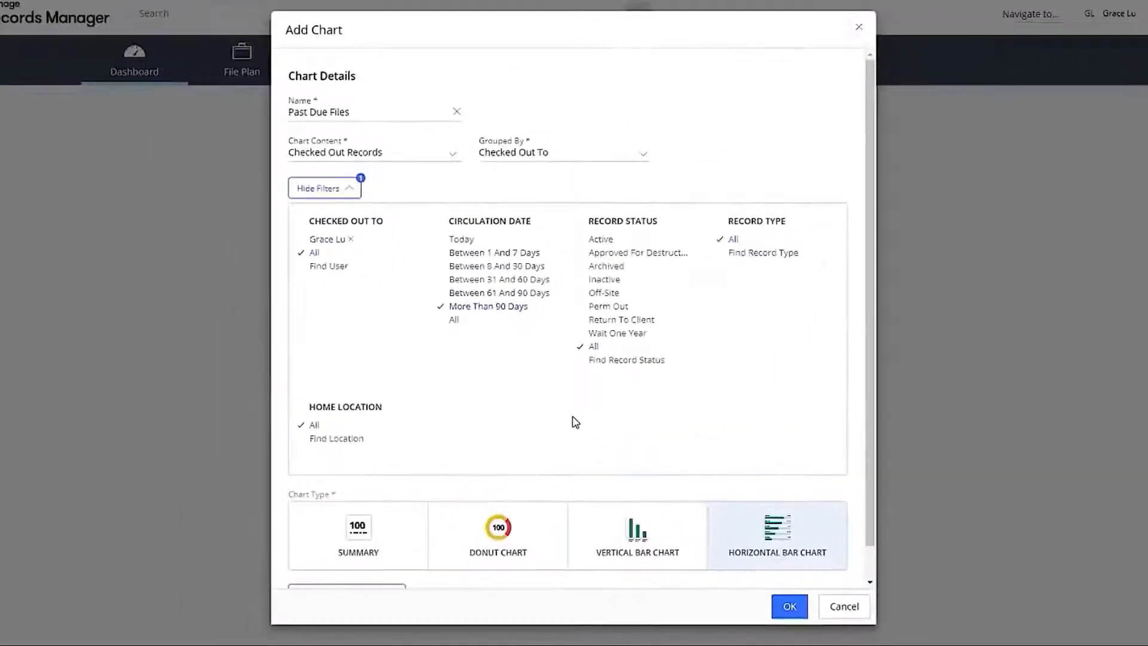
In the chart's advanced options, choose auto refresh every 5 minutes and Show maximum for the number of groupings.
scroll(572, 421, down, 1)
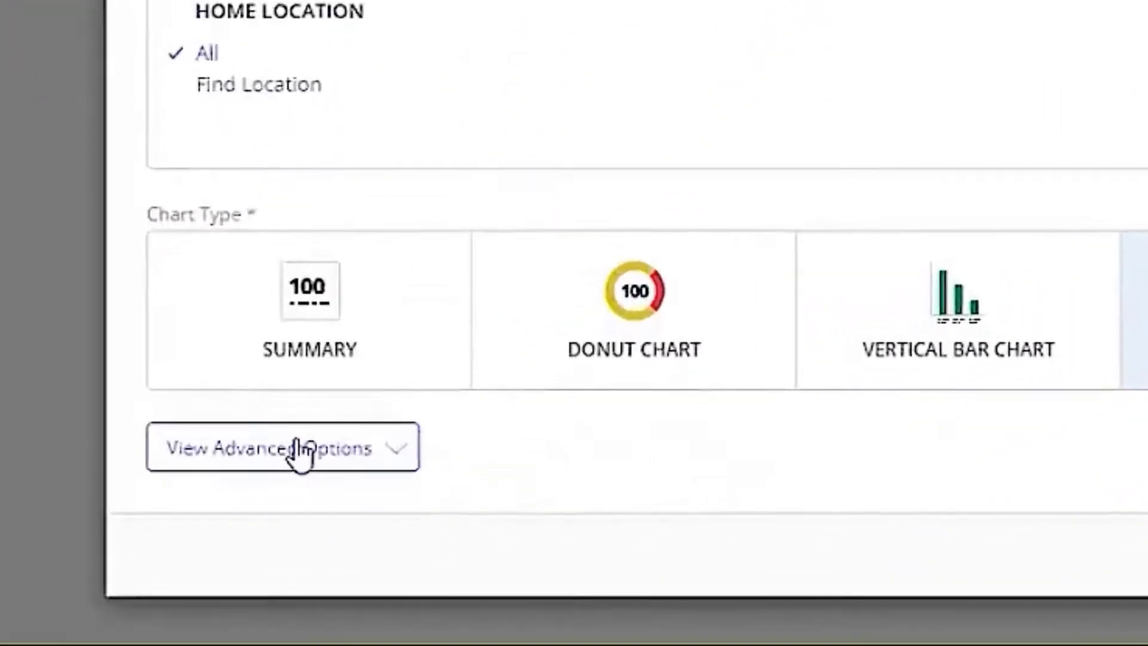
click(297, 452)
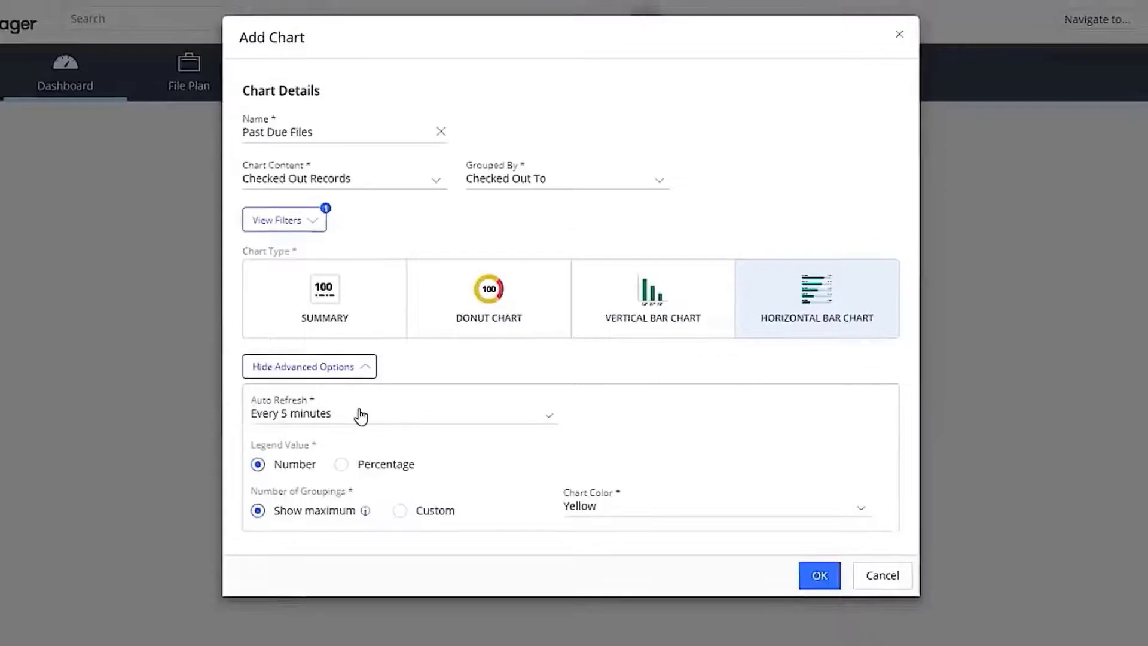
click(366, 417)
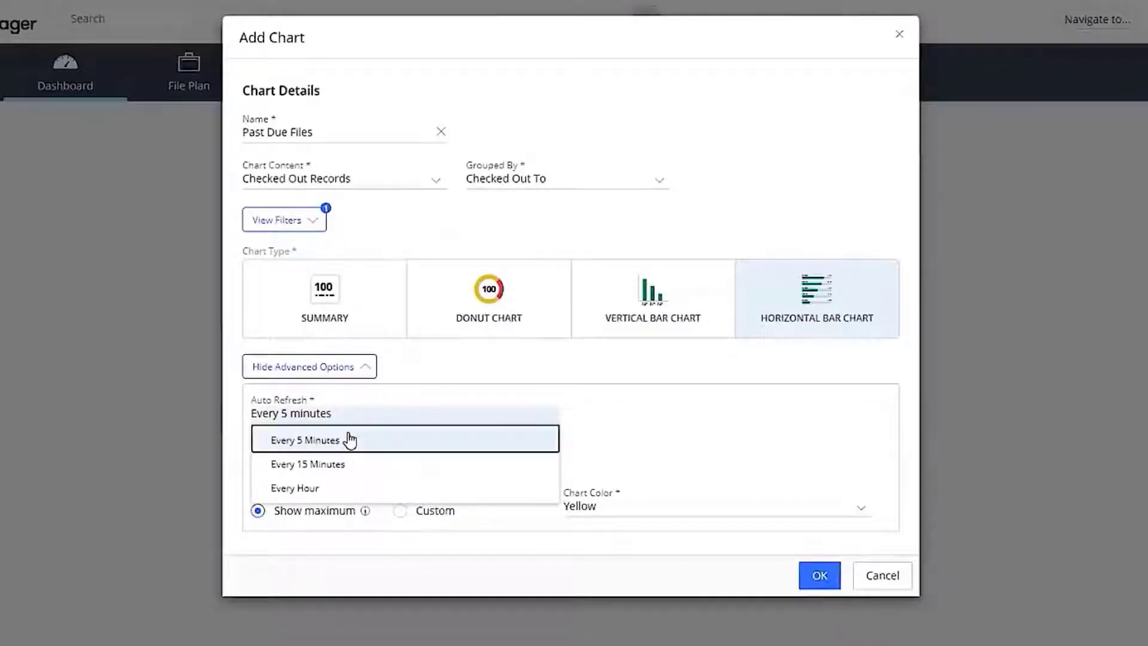
click(350, 441)
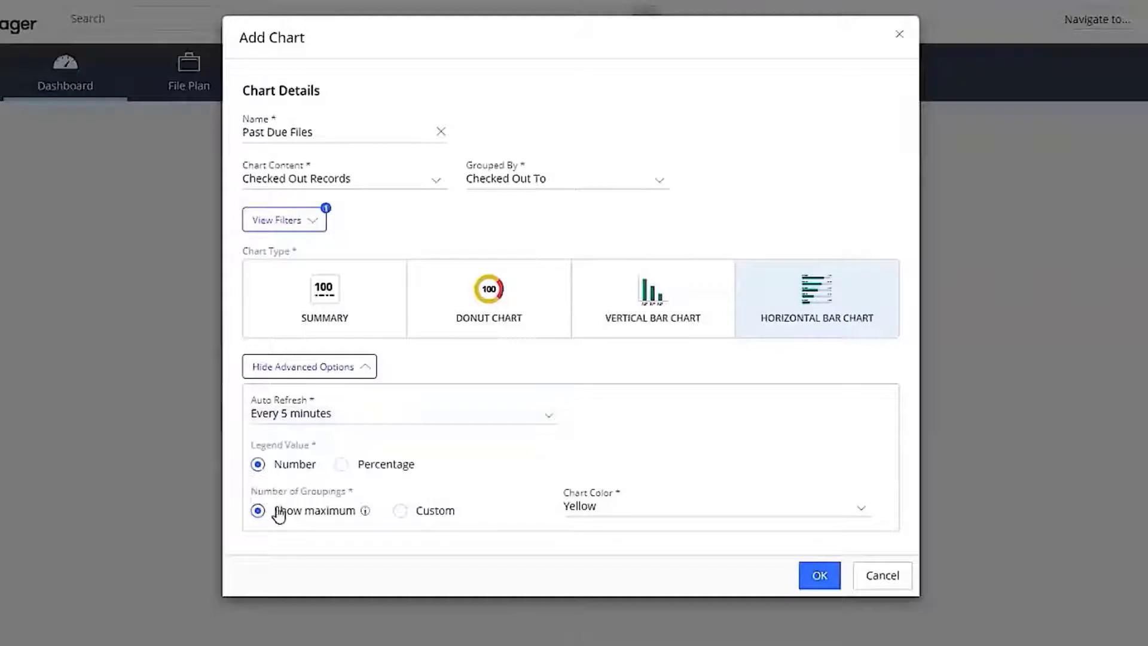
click(400, 512)
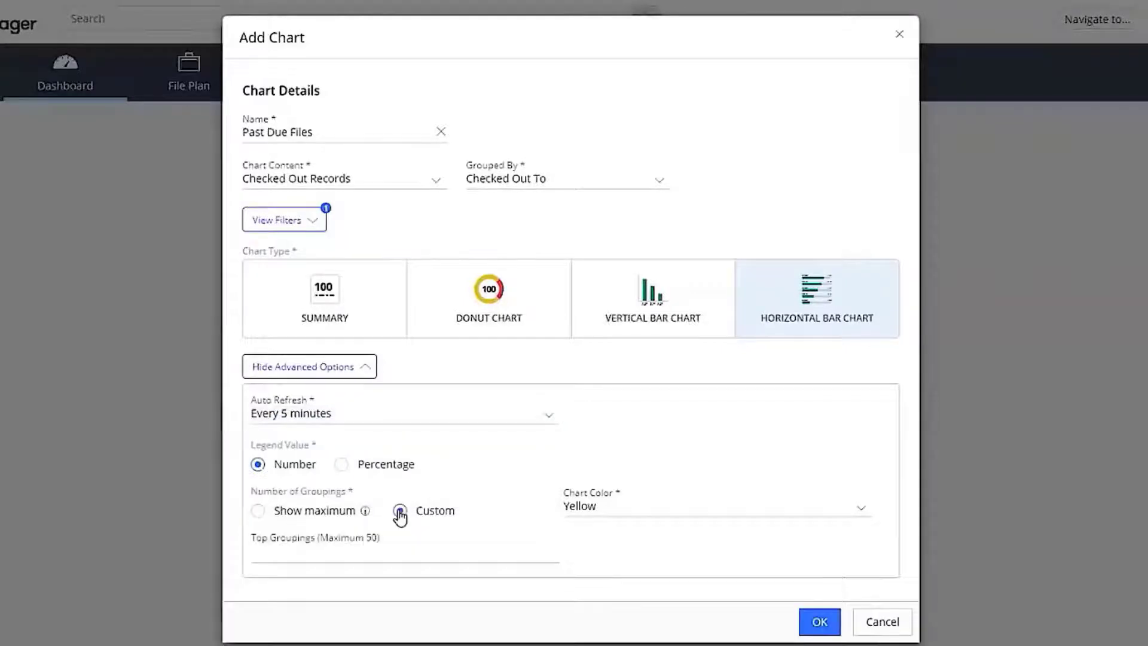
click(259, 512)
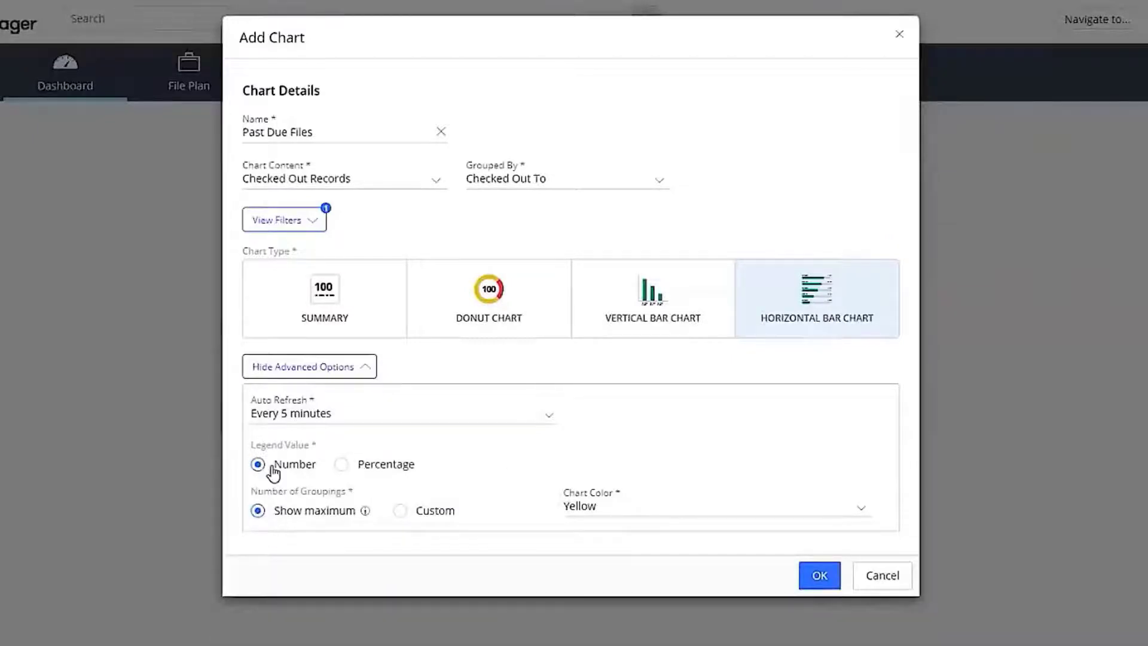
Set the chart color to Red and add the chart to the dashboard.
click(711, 510)
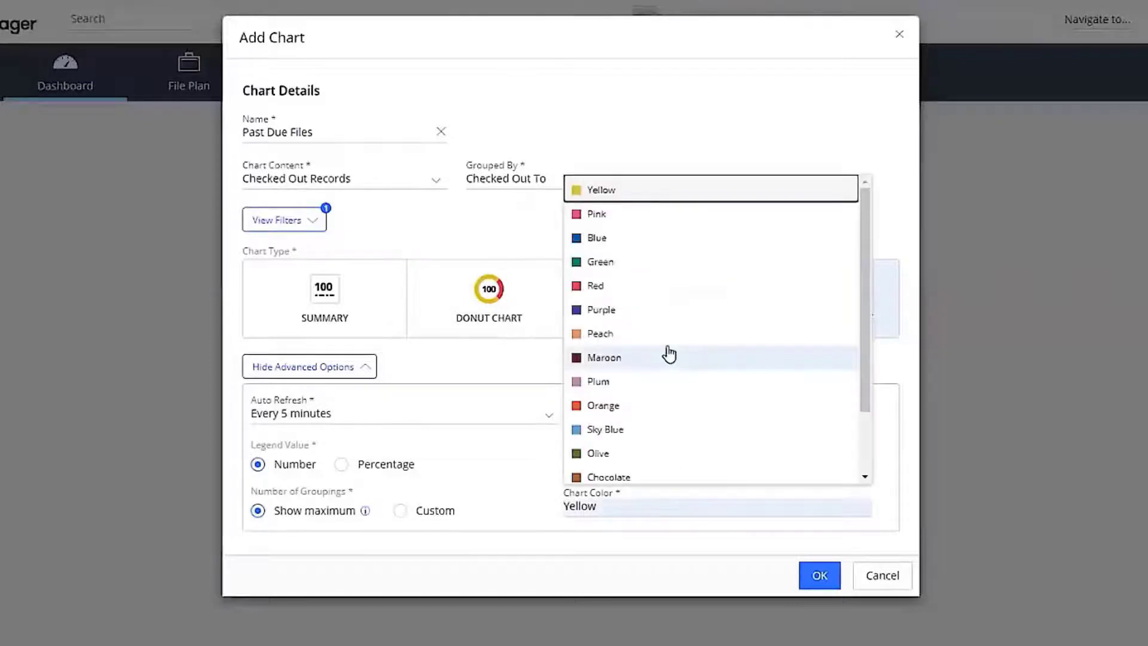
click(646, 286)
click(820, 575)
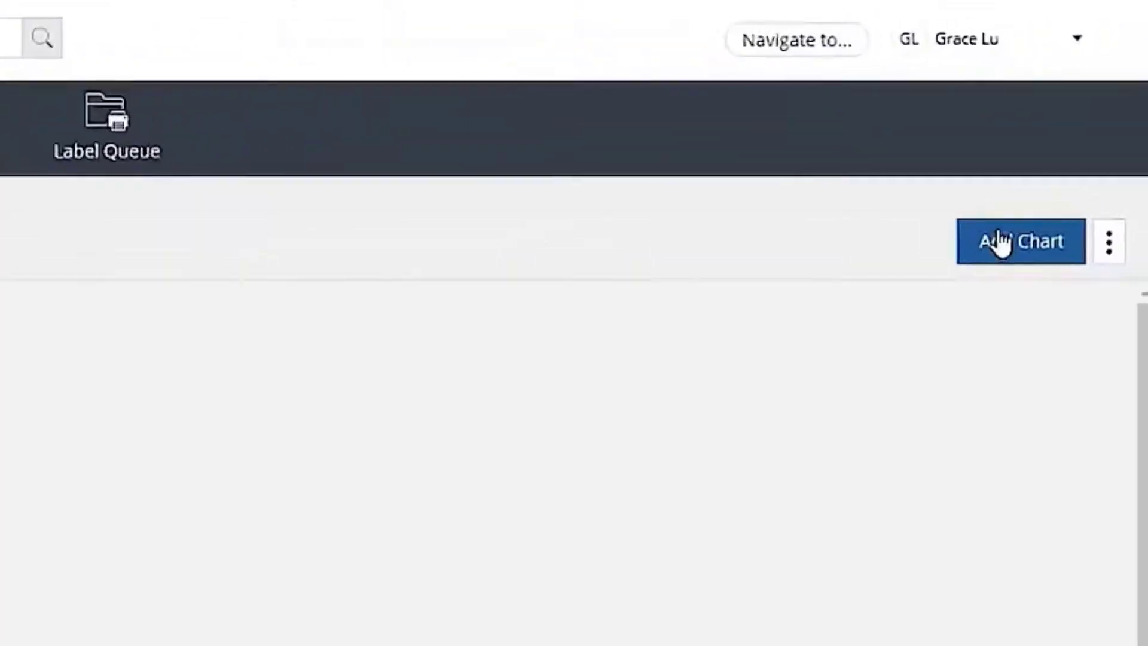
Add a summary chart of Boxes named "Boxes checked out", with all filters left at All.
click(999, 242)
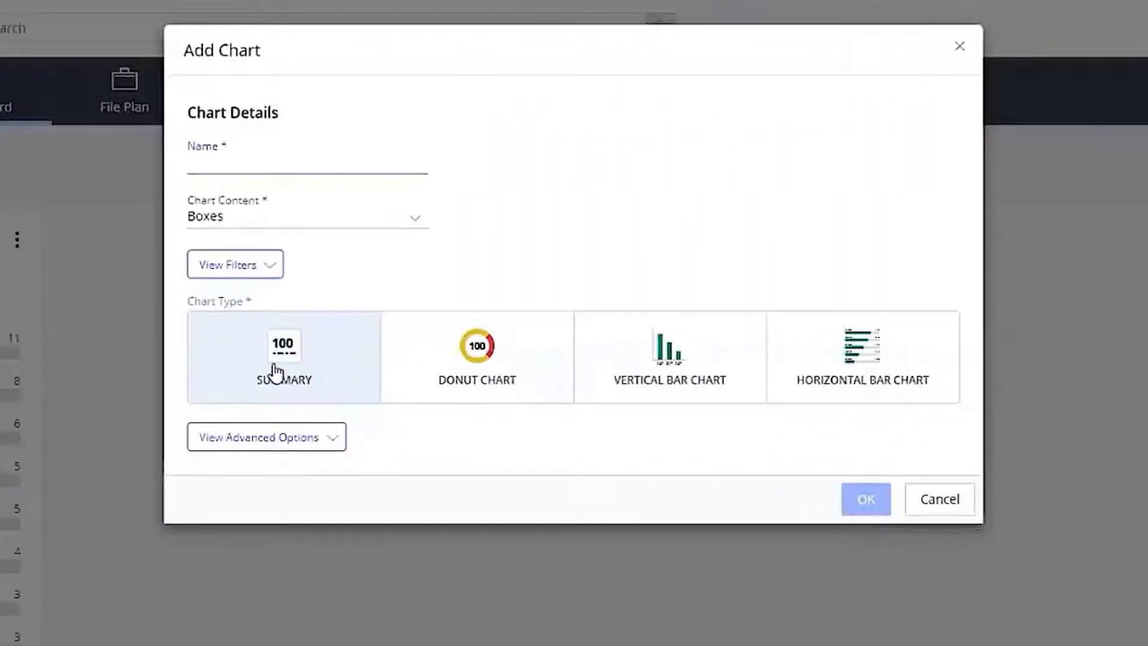
click(263, 163)
text(Boxes checked out)
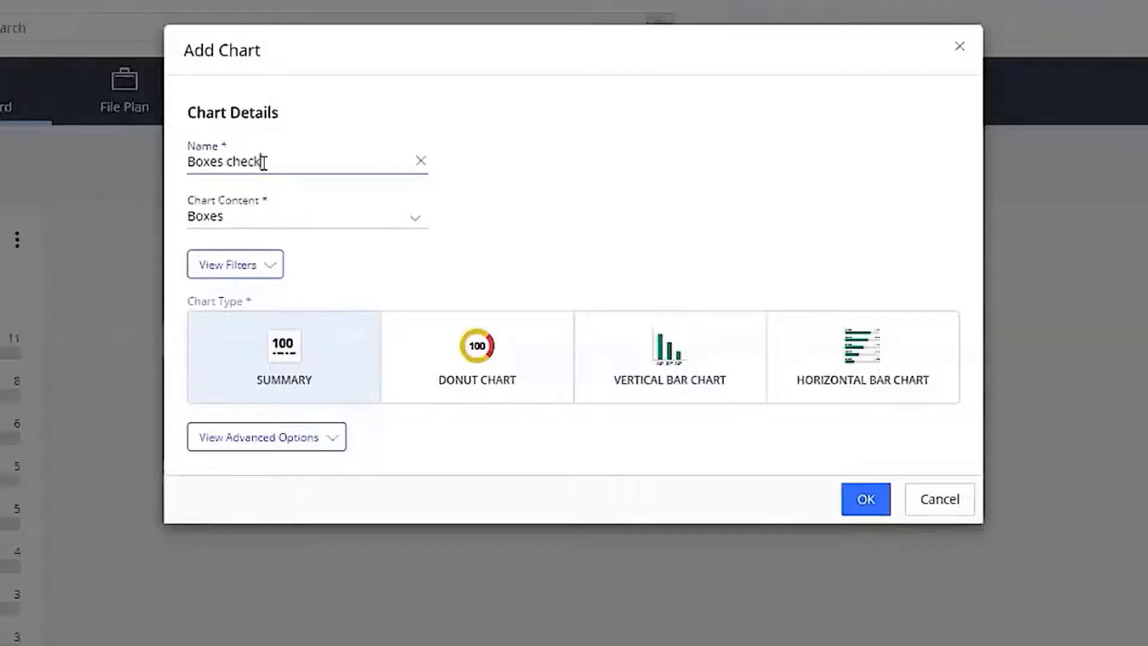
click(264, 262)
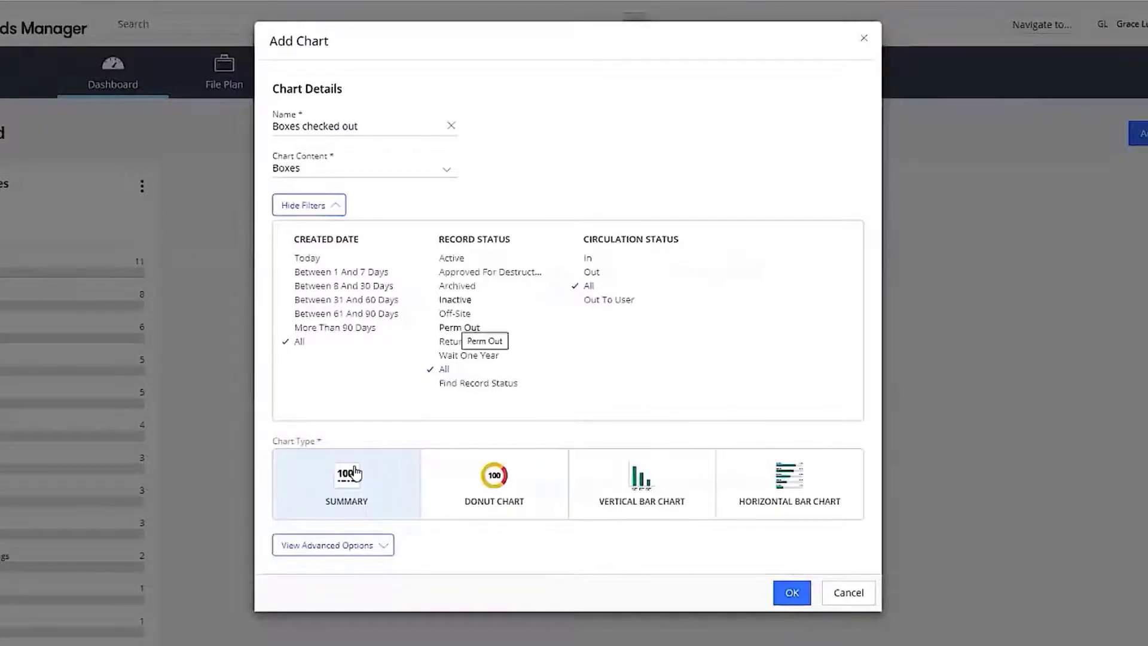
click(792, 593)
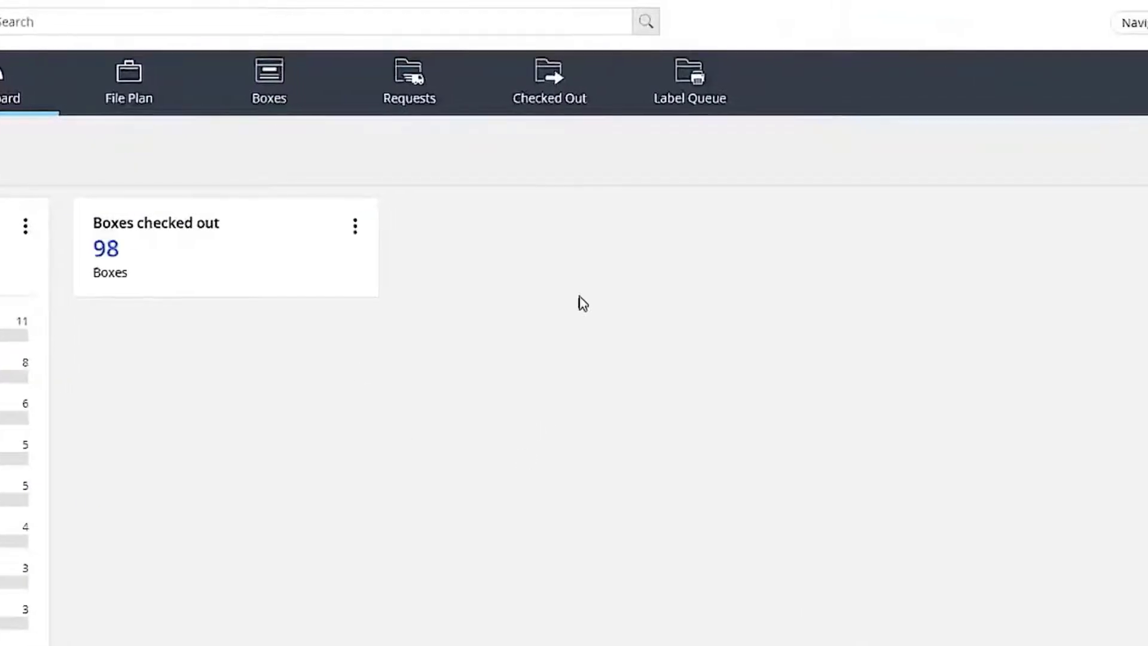
Add a summary chart of Checked Out Records named "Checked Out Files", with all filters left at All.
click(1106, 155)
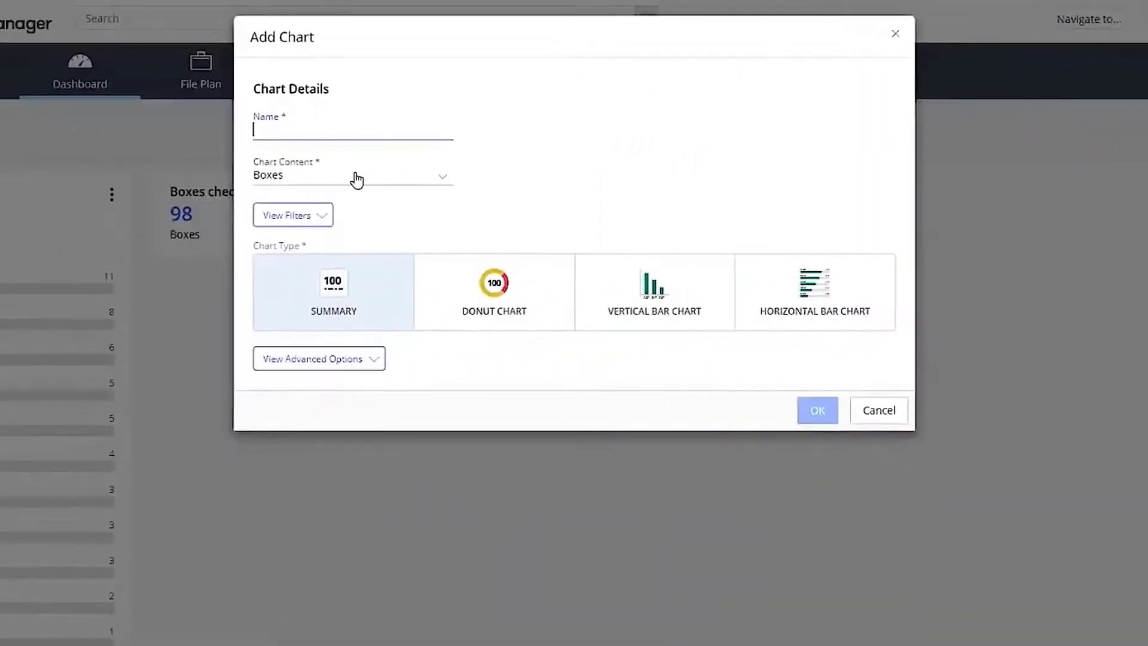
click(354, 179)
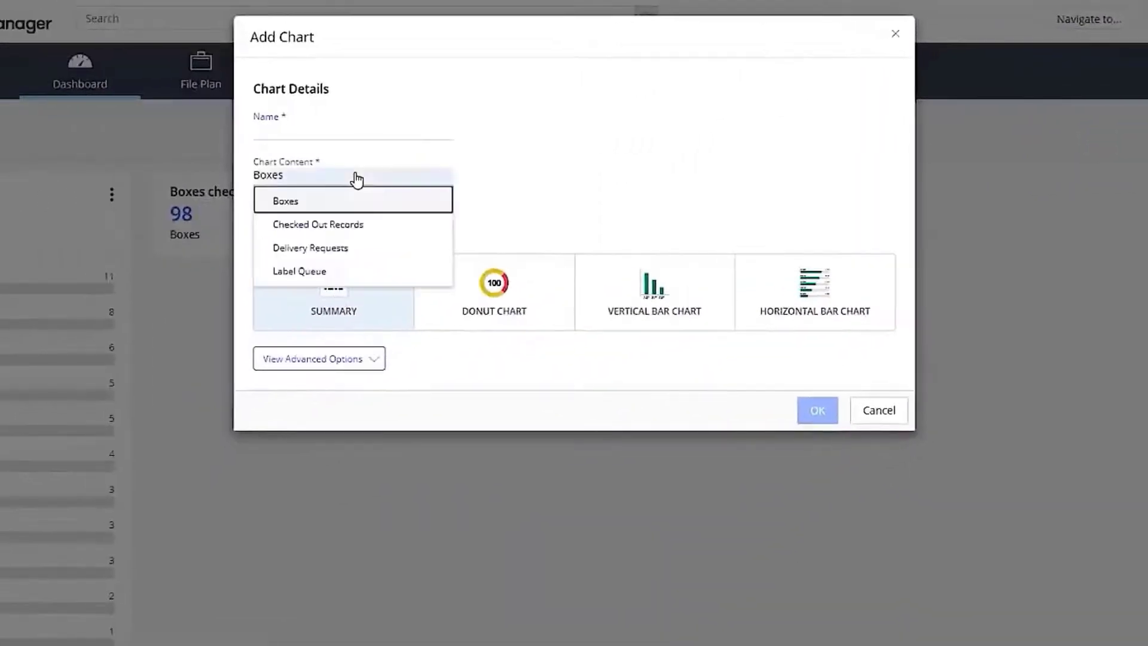
click(335, 227)
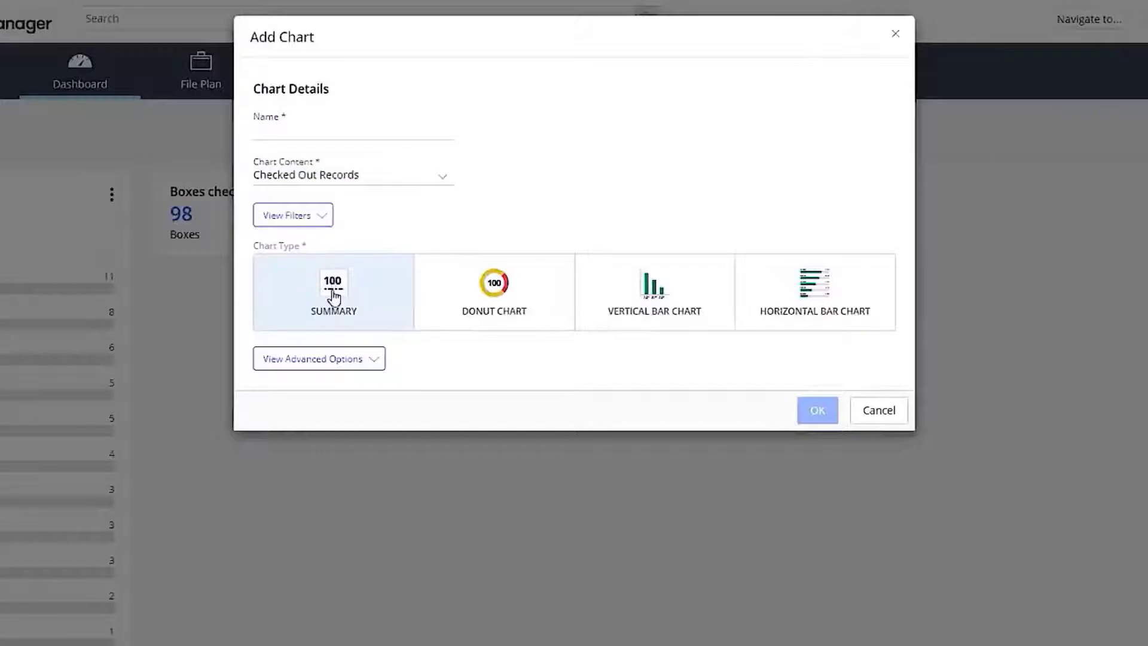
click(311, 216)
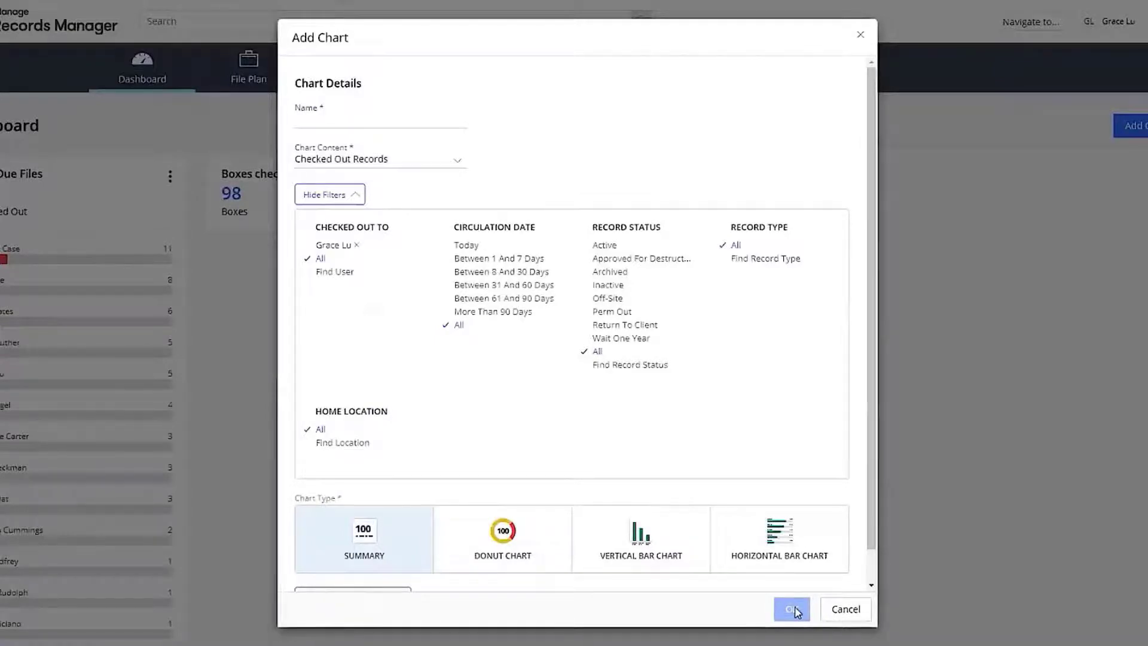
click(321, 118)
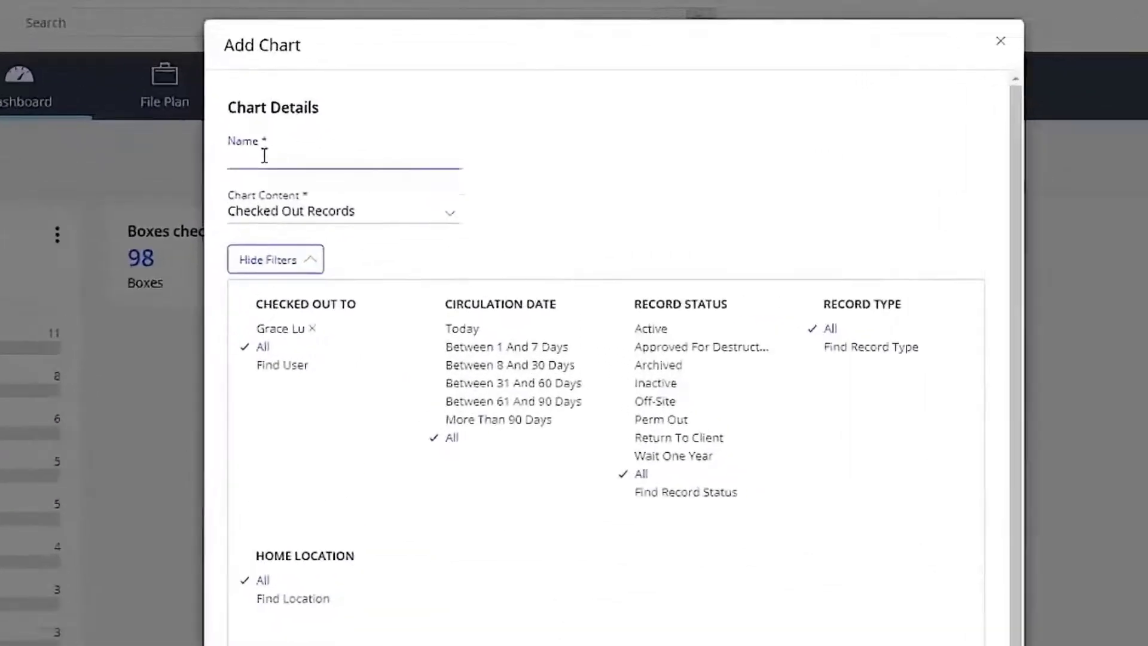
text(Checke)
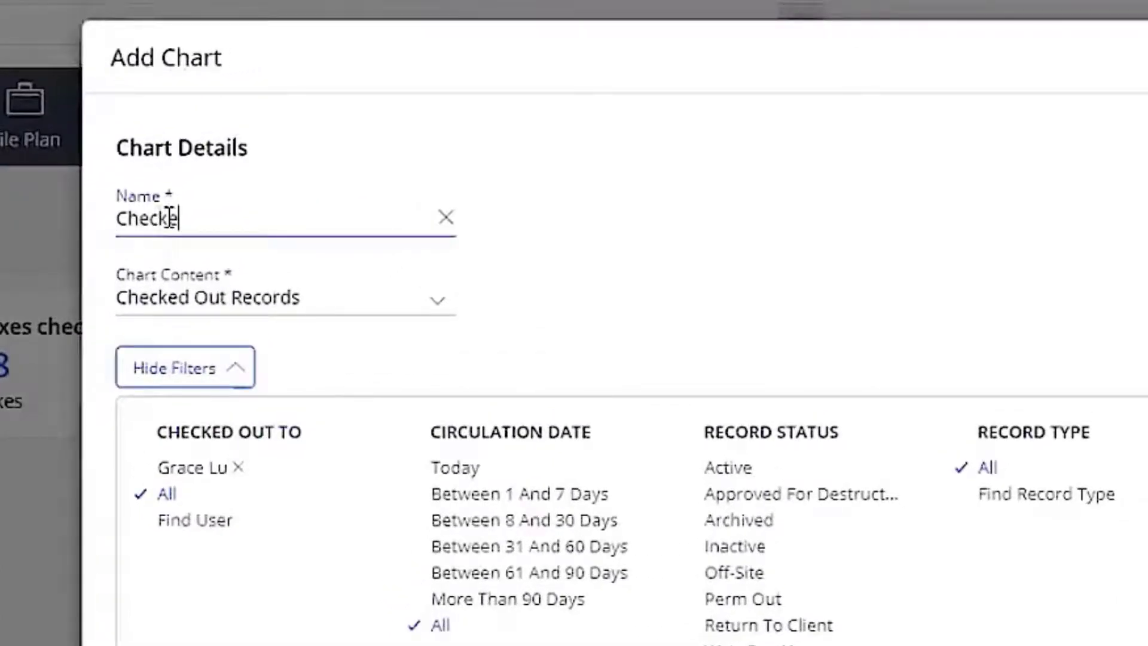
text(d Out Fil)
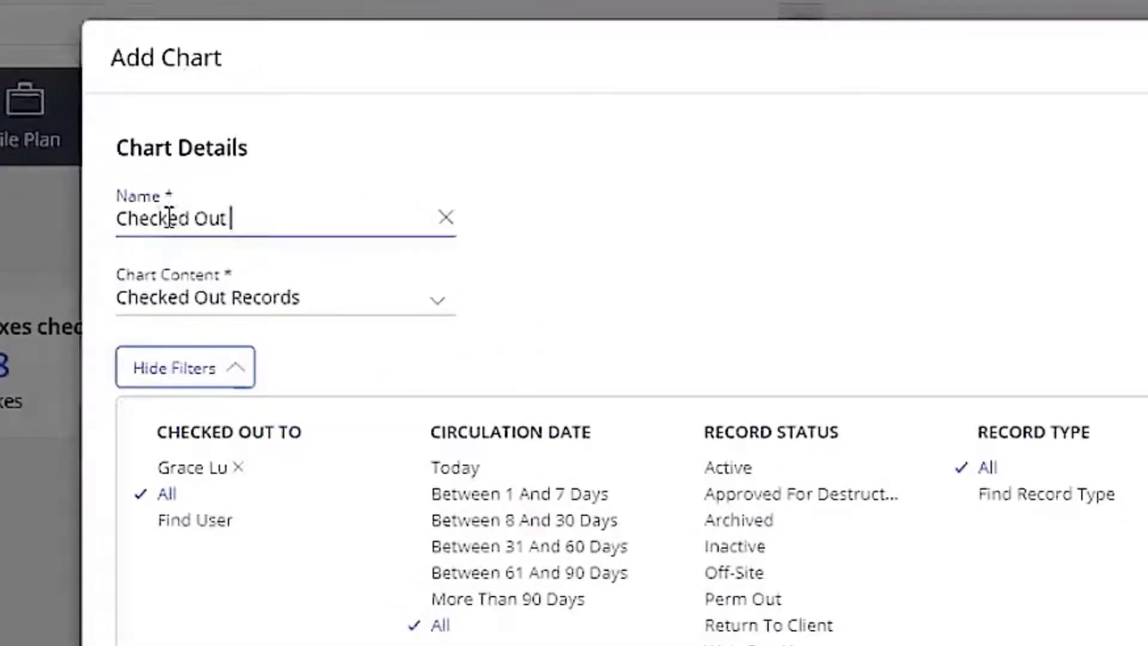
text(es)
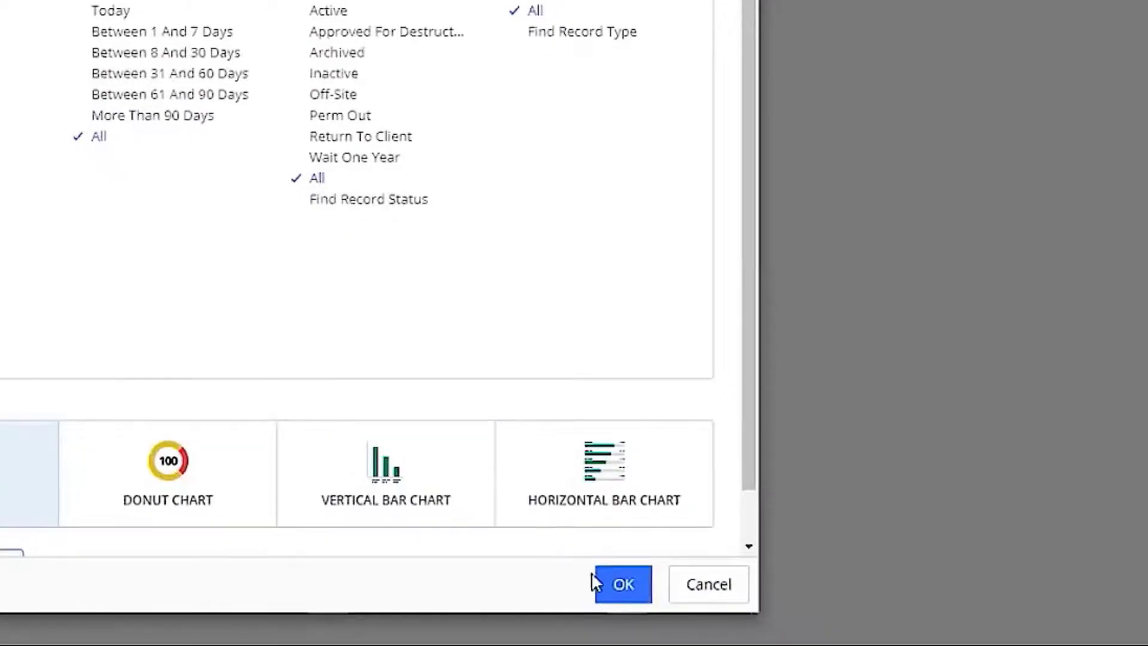
click(612, 583)
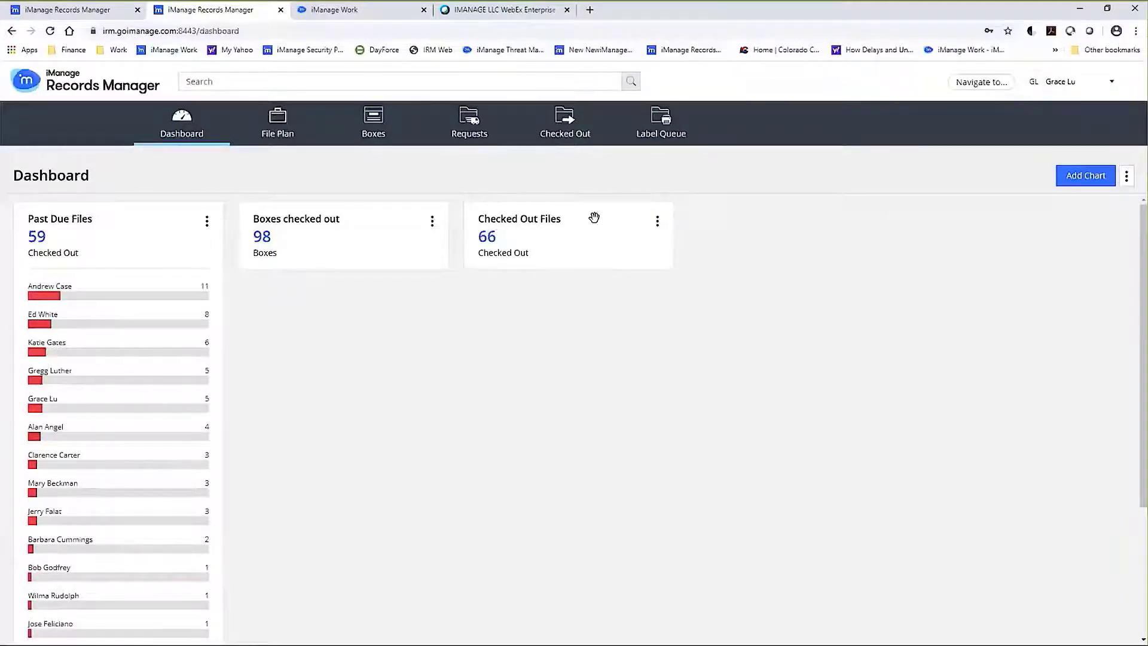
Rearrange the dashboard with Checked Out Files below Boxes checked out and Past Due Files in the third column.
drag(594, 217, 323, 299)
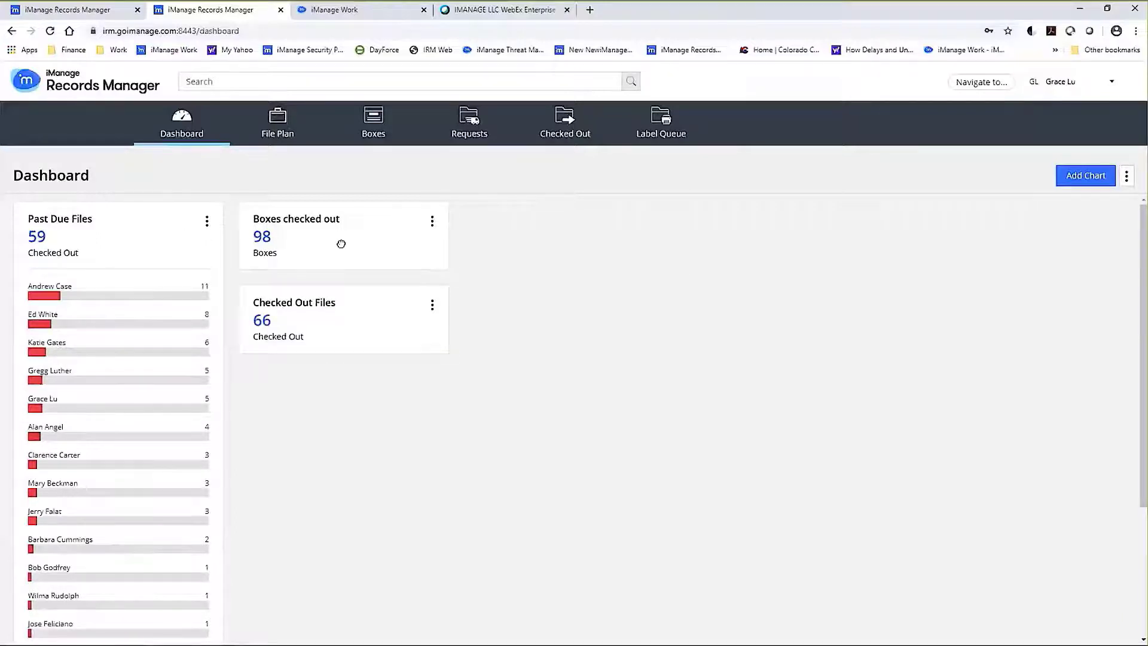
drag(212, 242, 662, 244)
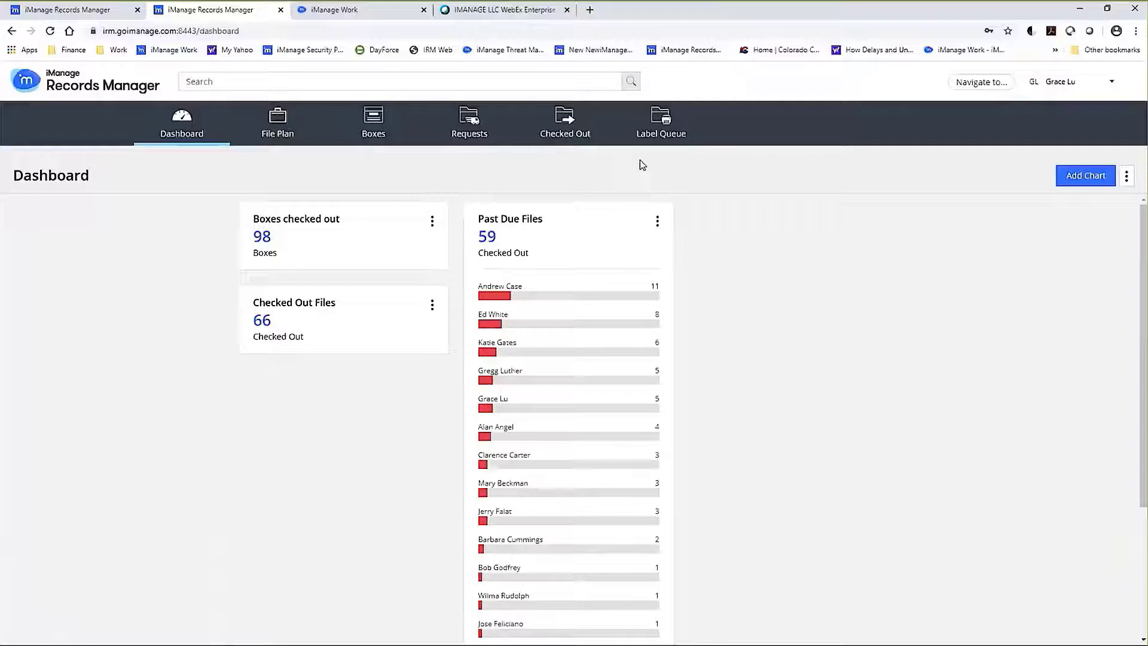
mouse_move(522, 588)
mouse_move(562, 642)
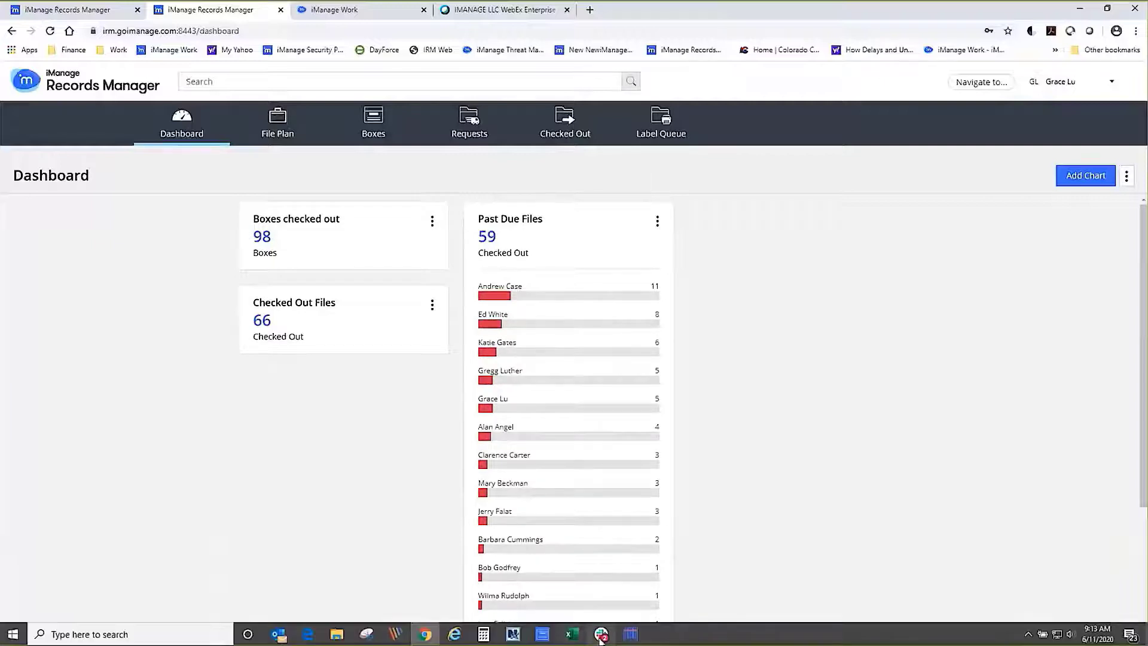
Switch to the IRM Desktop Client and copy the bar code value of the 1002.001.ATN-002 Attorney Notes file.
click(544, 637)
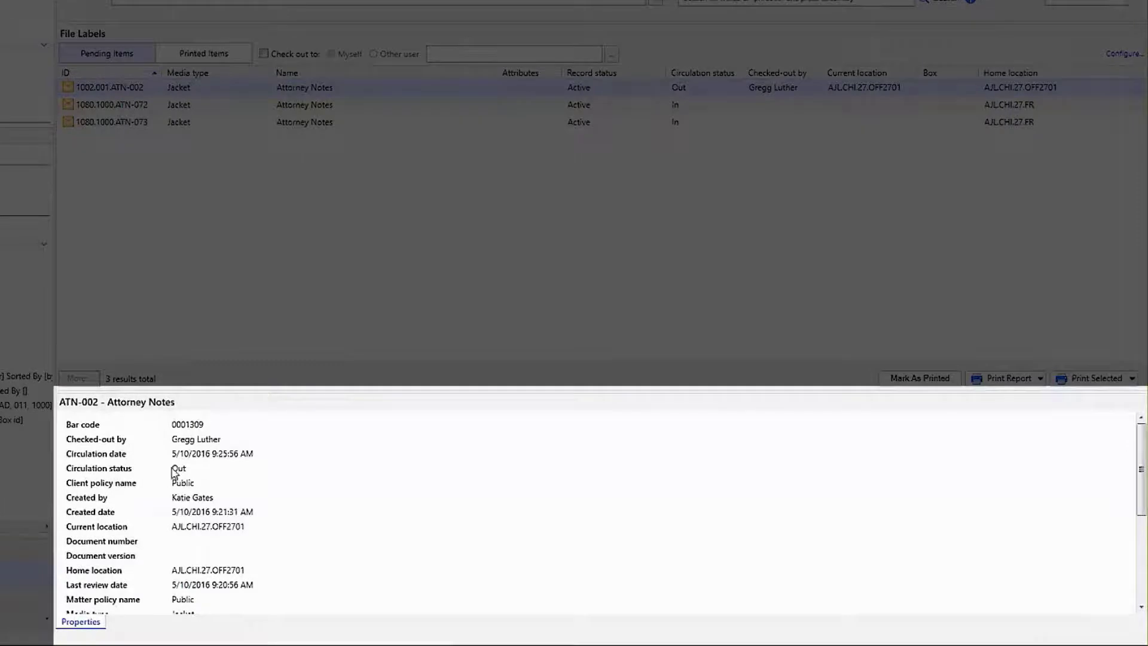
right_click(198, 424)
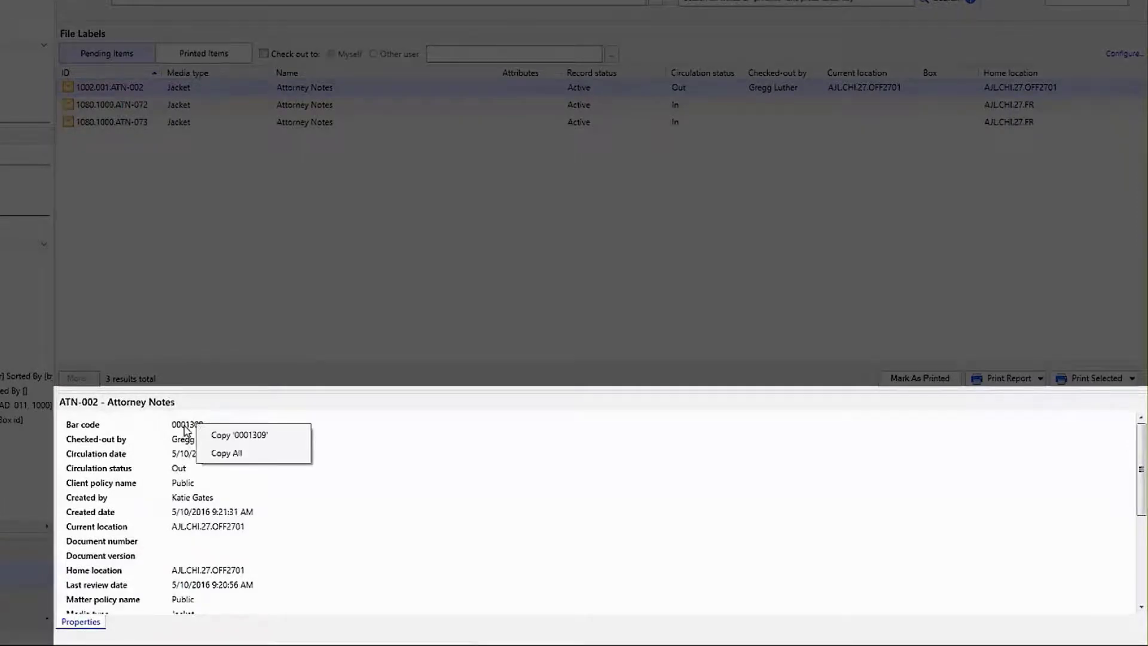
click(259, 435)
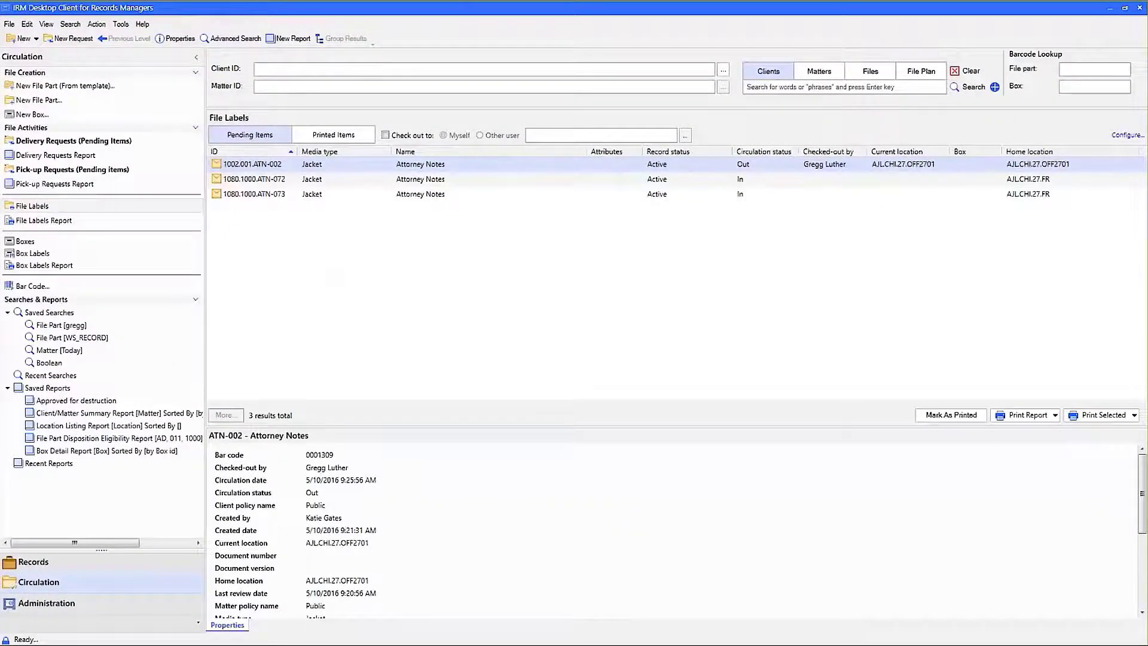
Switch to Barcode Scanner Operations and paste the copied bar code as the item for Checkout.
key(alt+Tab)
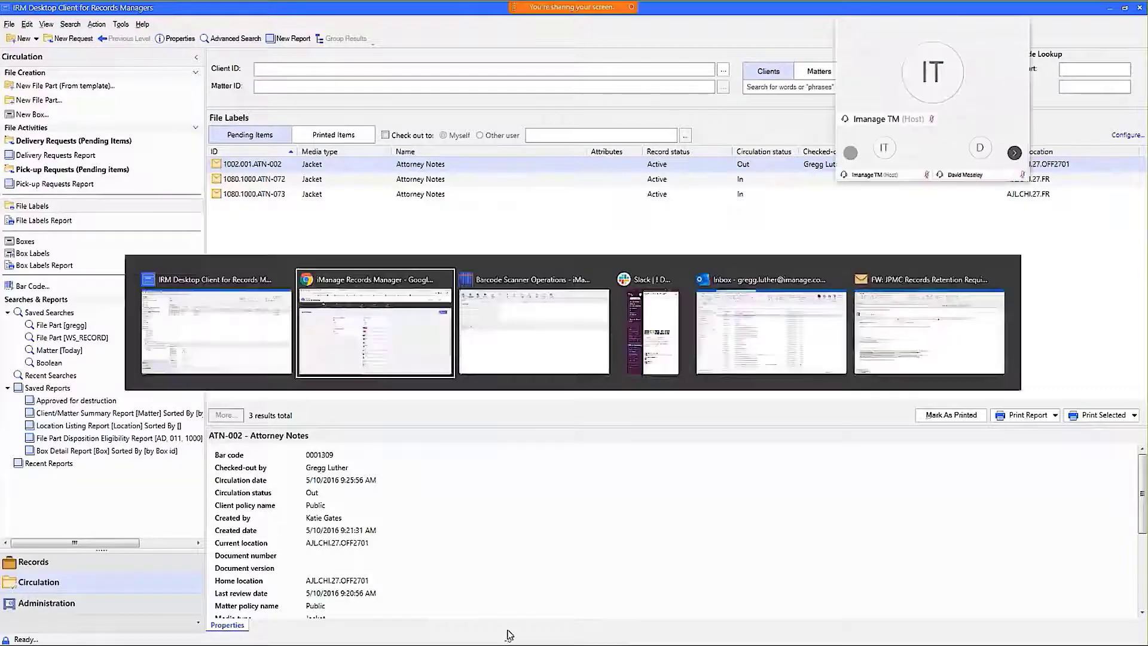
key(alt+Tab)
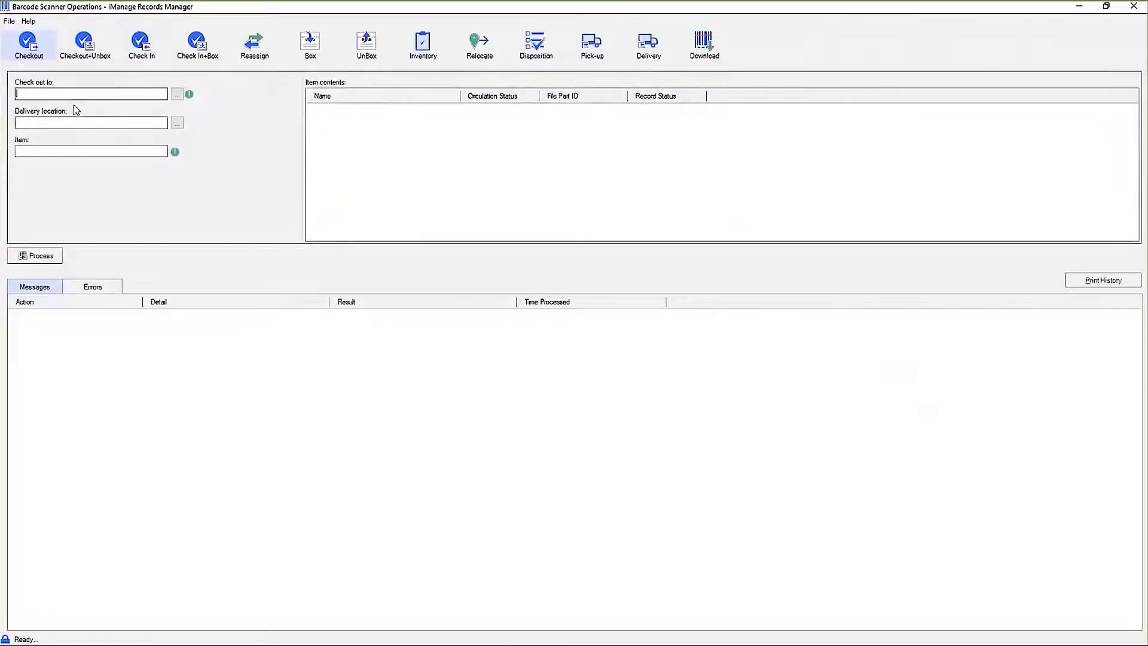
right_click(62, 150)
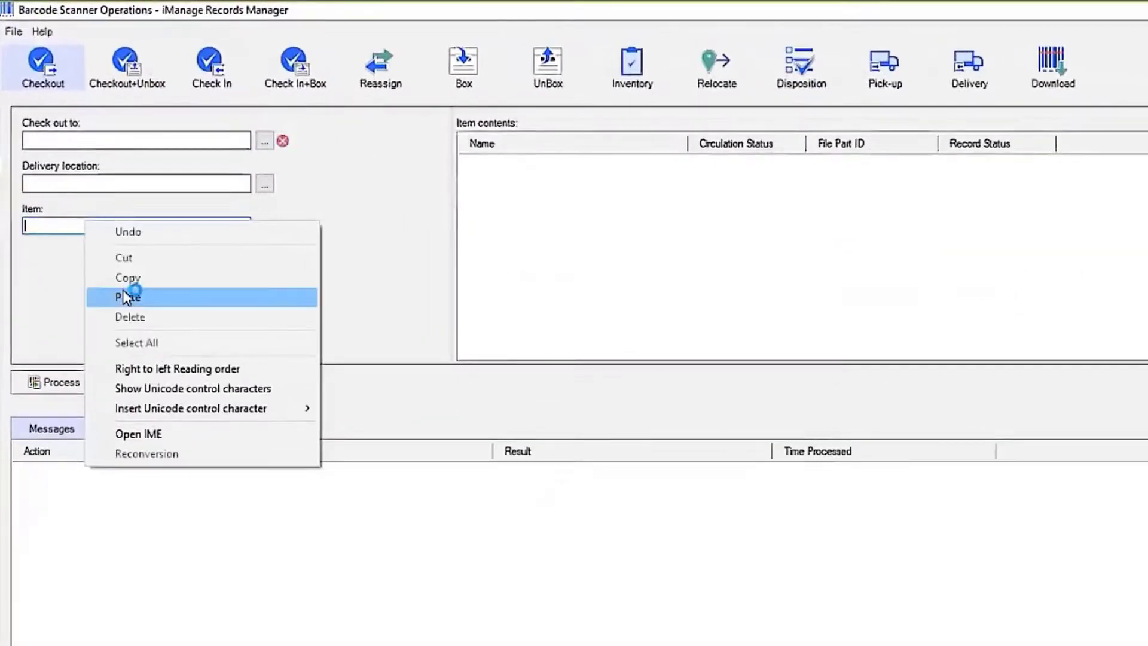
click(84, 198)
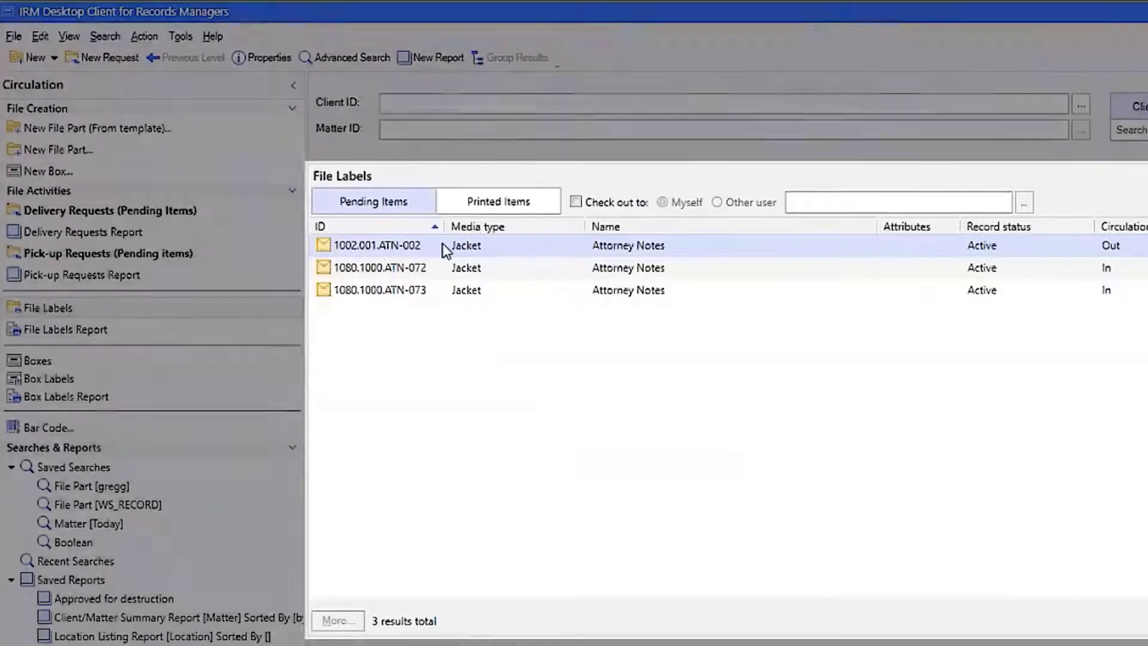
Set up a move of file 1002.001.ATN-002 to target matter 1080.1000, and close Move Records without processing it.
right_click(441, 244)
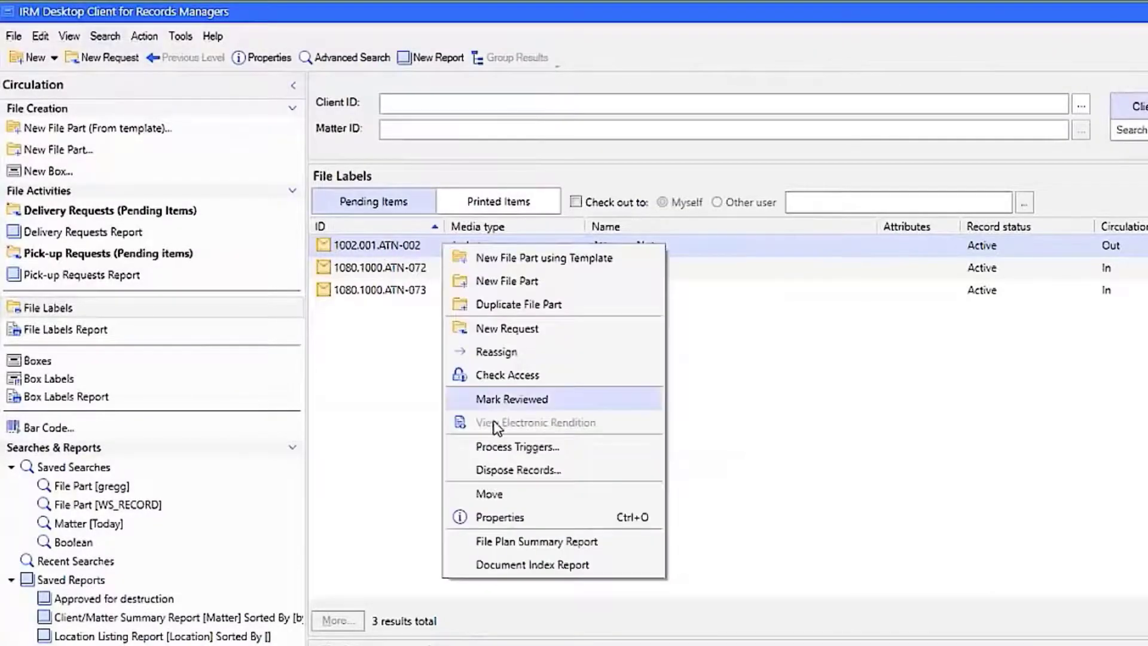
click(574, 494)
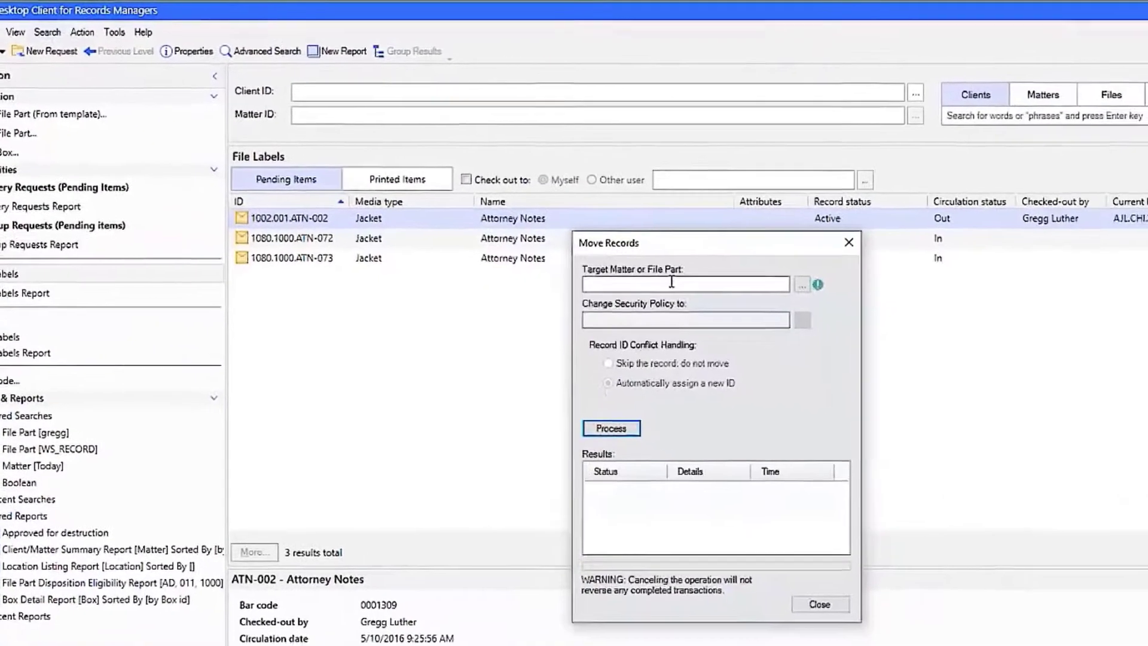
text(1080)
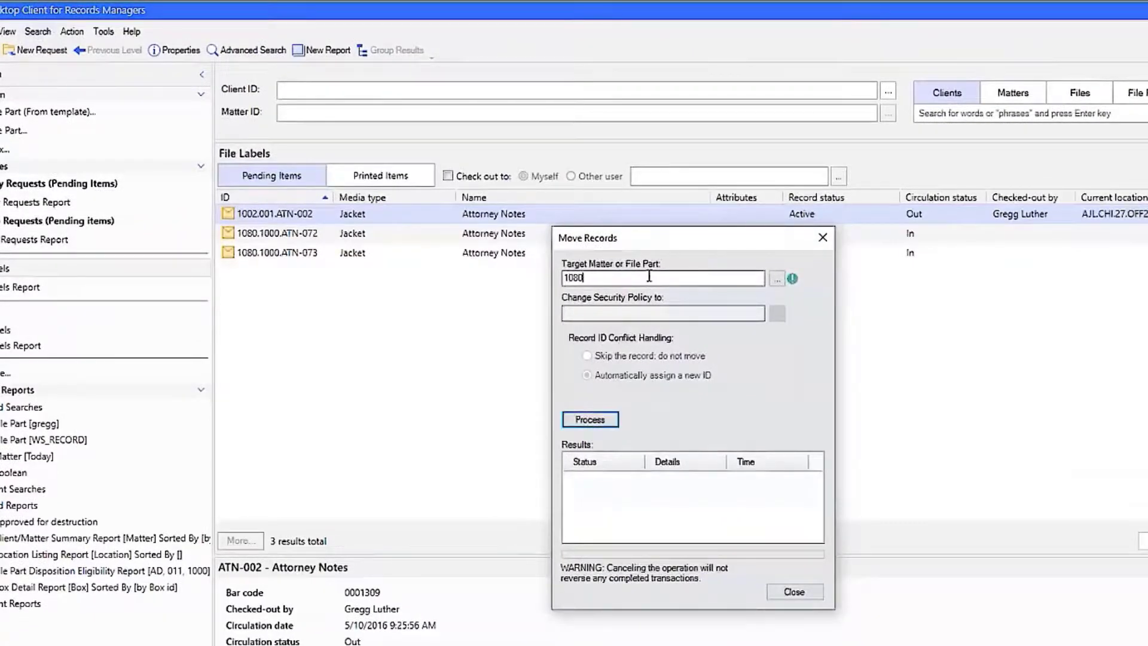
text(.1000)
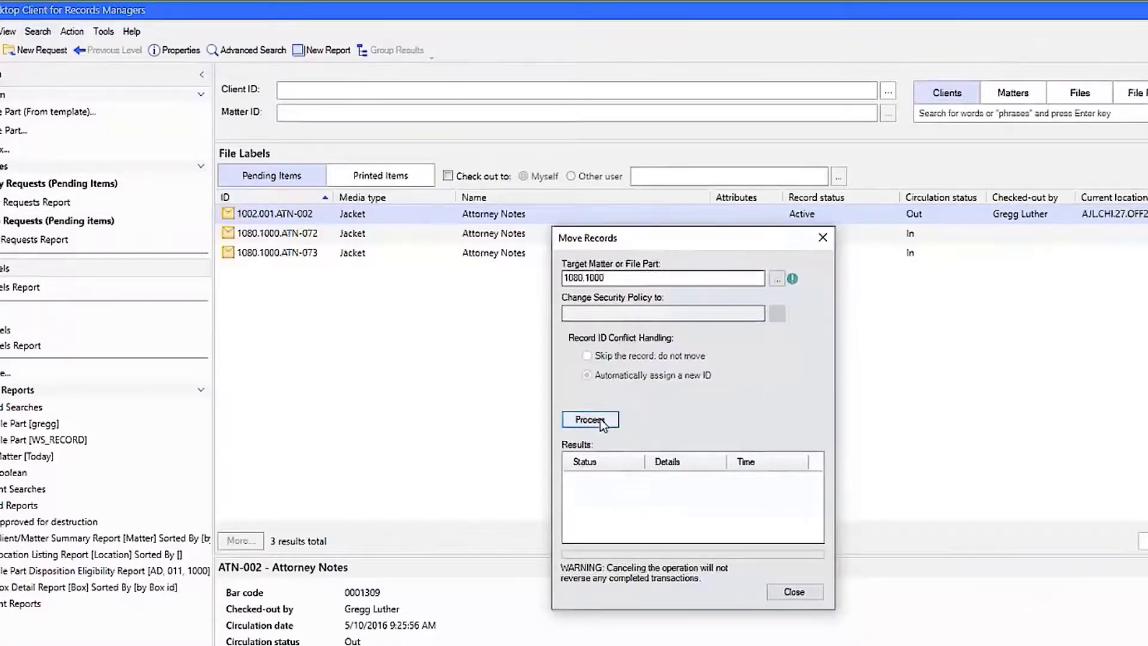
click(821, 239)
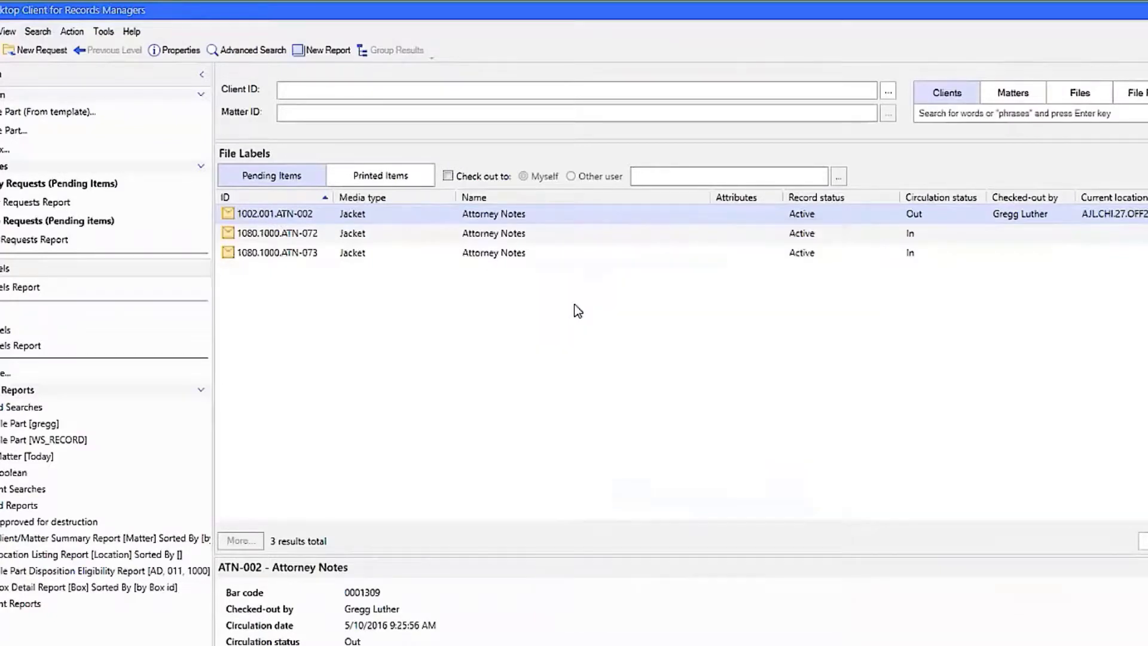
Start a new report and examine the available output options for the Client Audit History Report.
click(315, 53)
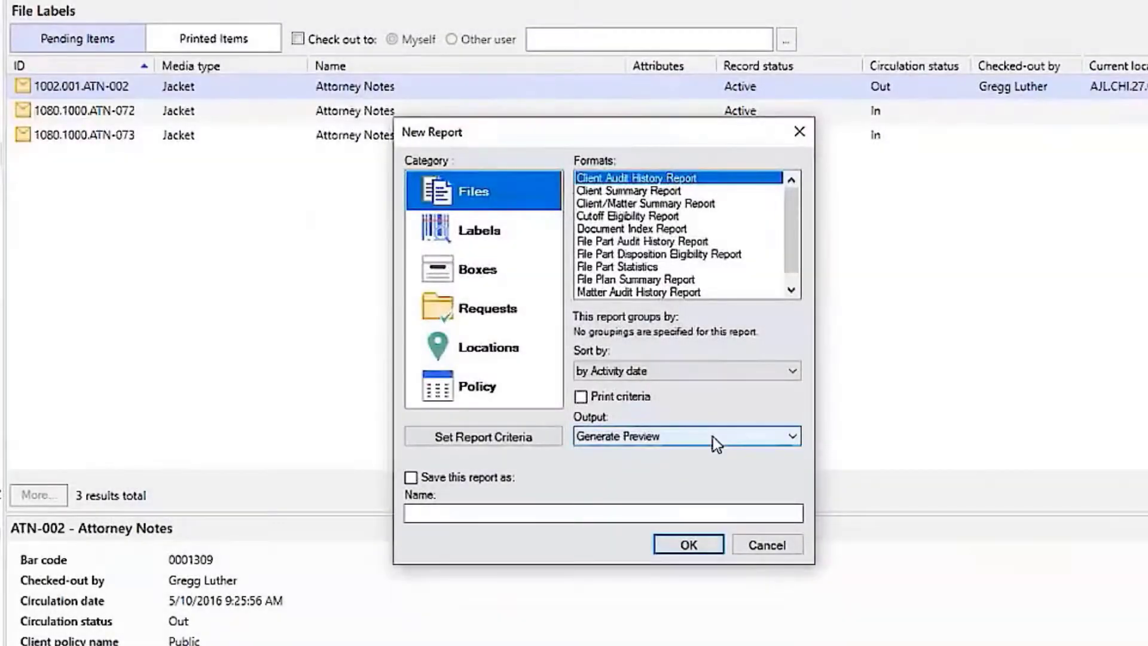
click(713, 436)
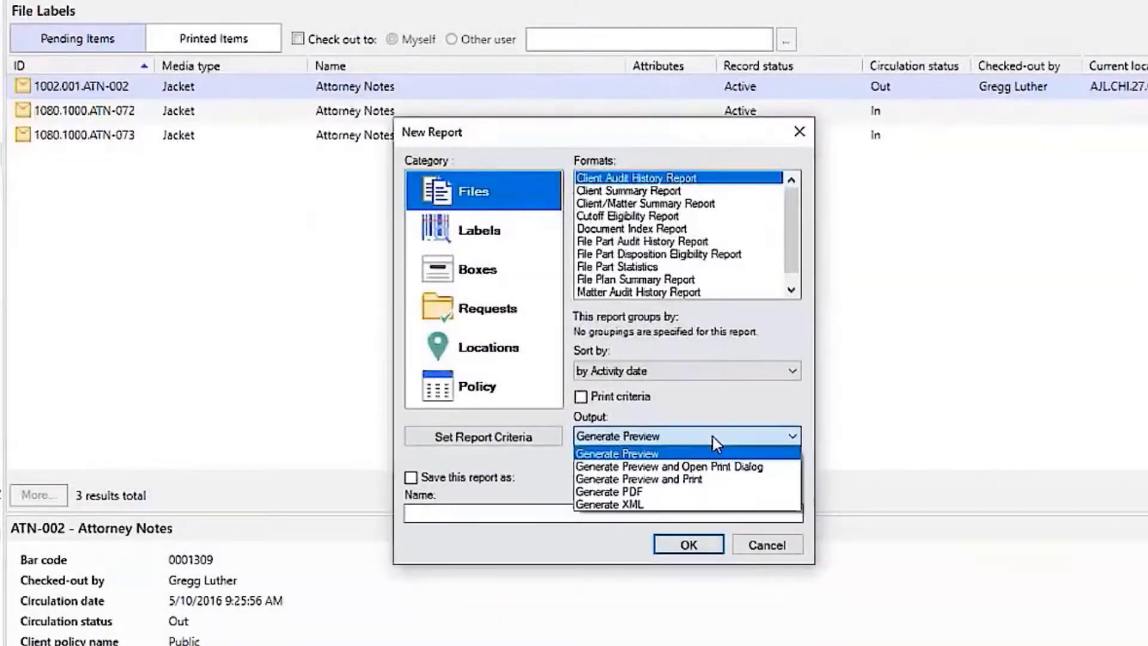